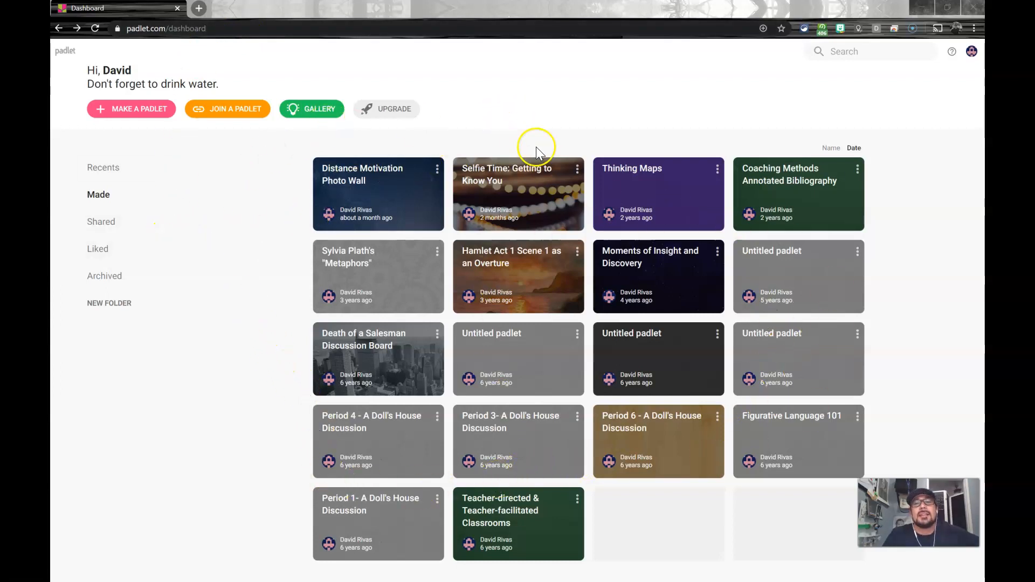
Step: Open the "Selfie Time: Getting to Know You" padlet, look through its posts, and close it
click(539, 195)
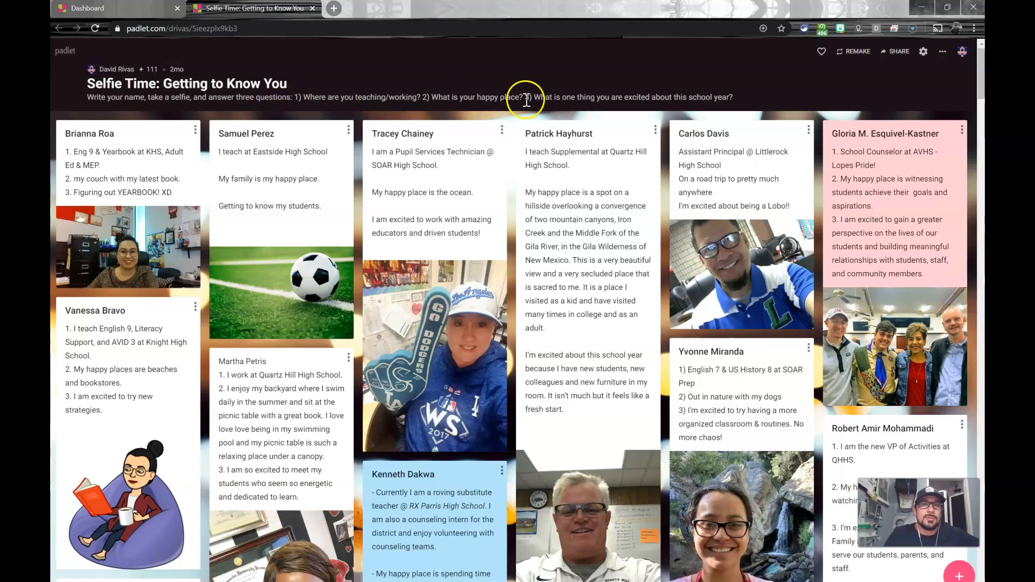
scroll(789, 297, down, 4)
scroll(789, 299, down, 9)
scroll(768, 301, down, 5)
scroll(766, 316, up, 18)
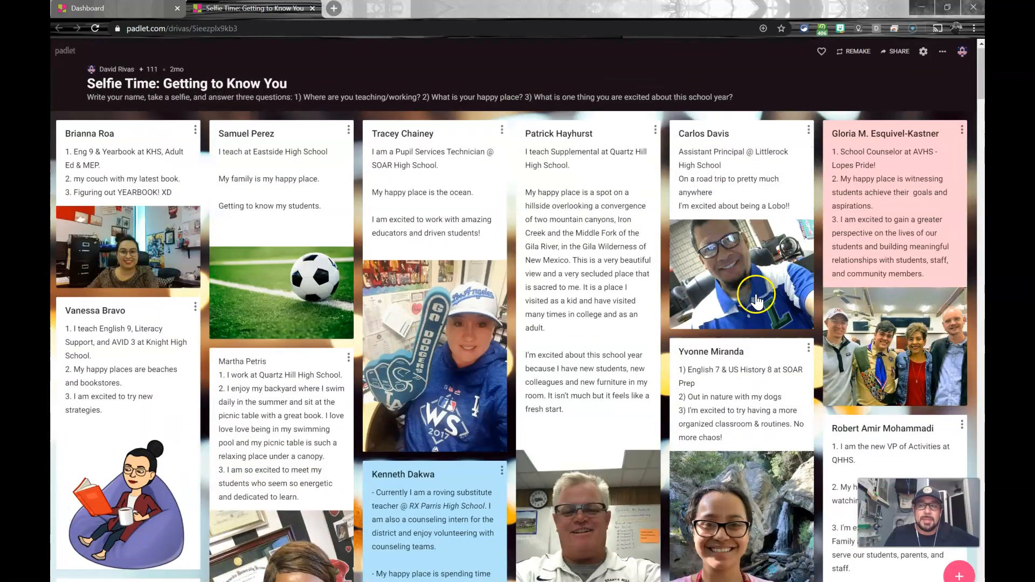
click(312, 8)
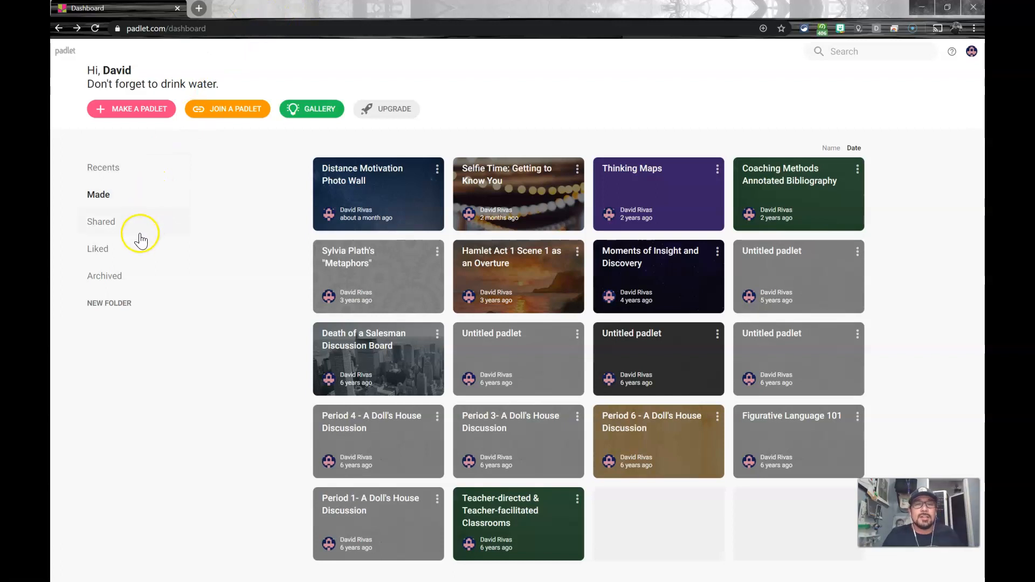
Step: Make a new blank padlet with the Wall layout and title it "Welcome to class"
click(112, 113)
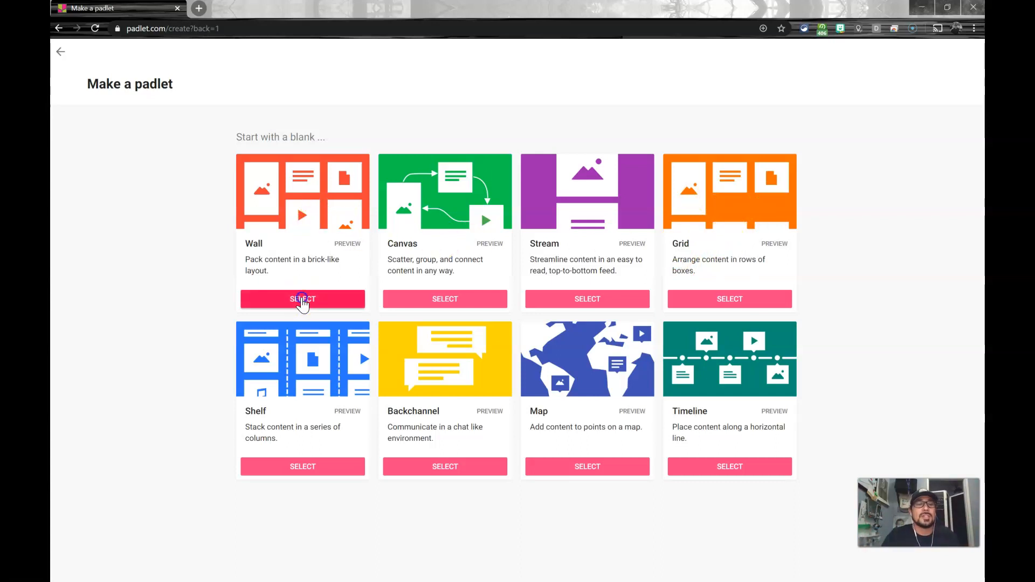
click(302, 299)
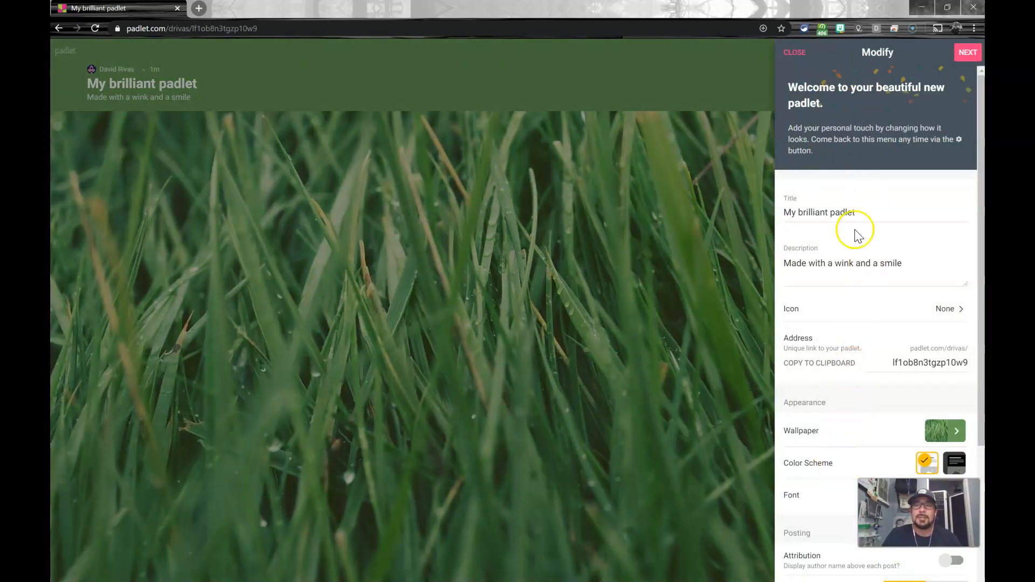
click(802, 212)
triple_click(802, 212)
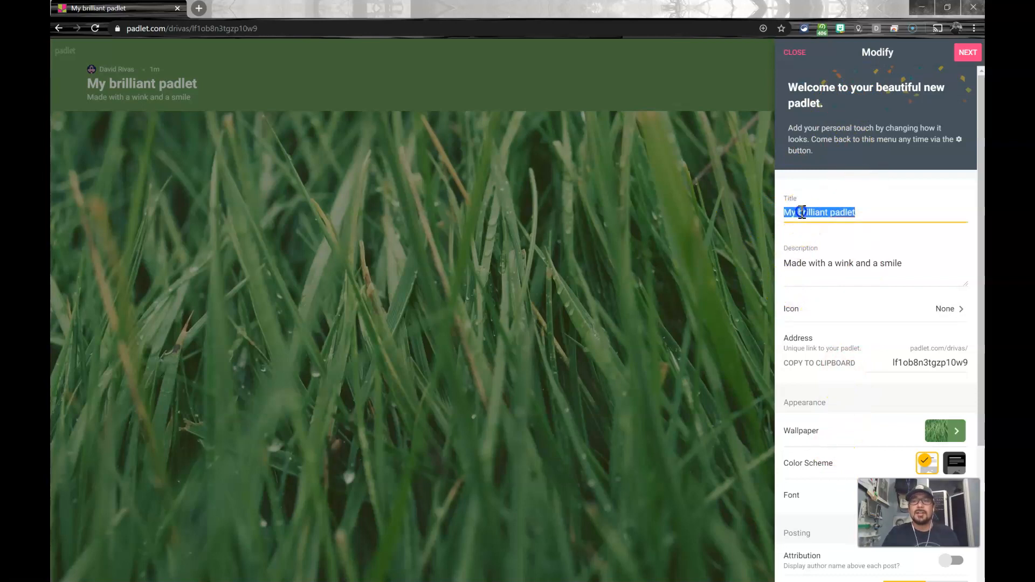
text(Welcome to class)
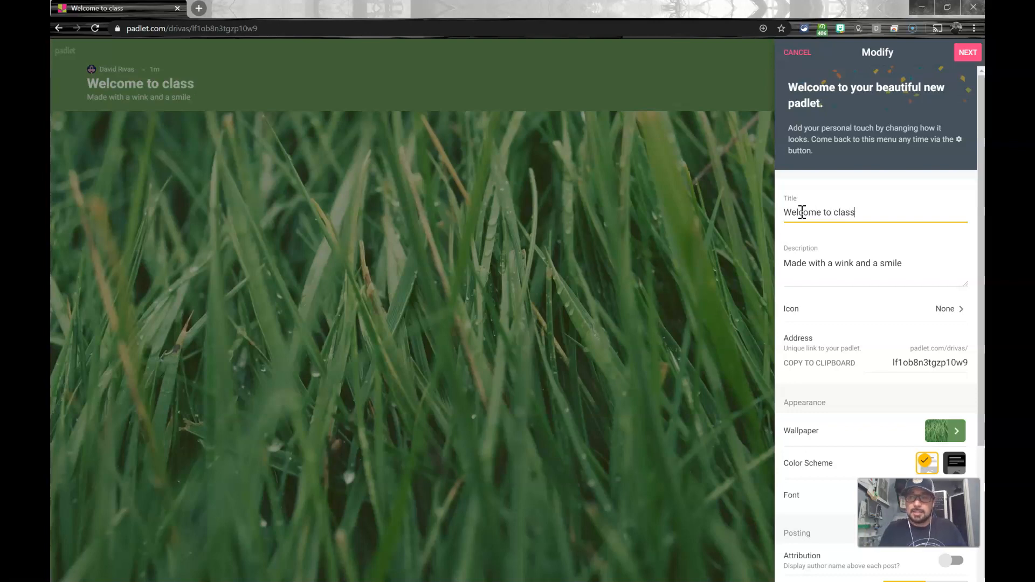
Step: Replace the padlet's description with "Take a selfie or add a picture that represents you. Then"
double_click(816, 264)
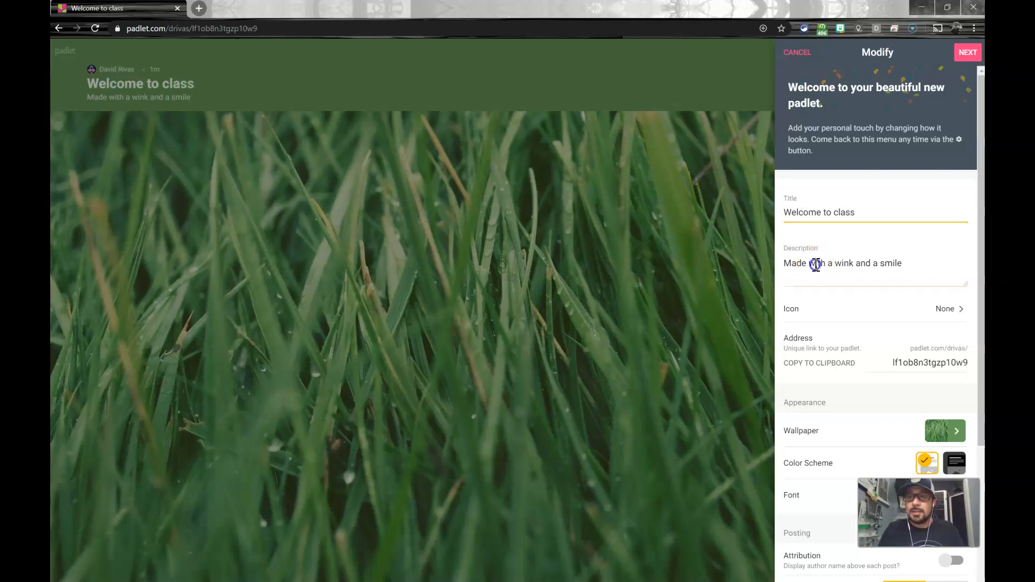
triple_click(816, 264)
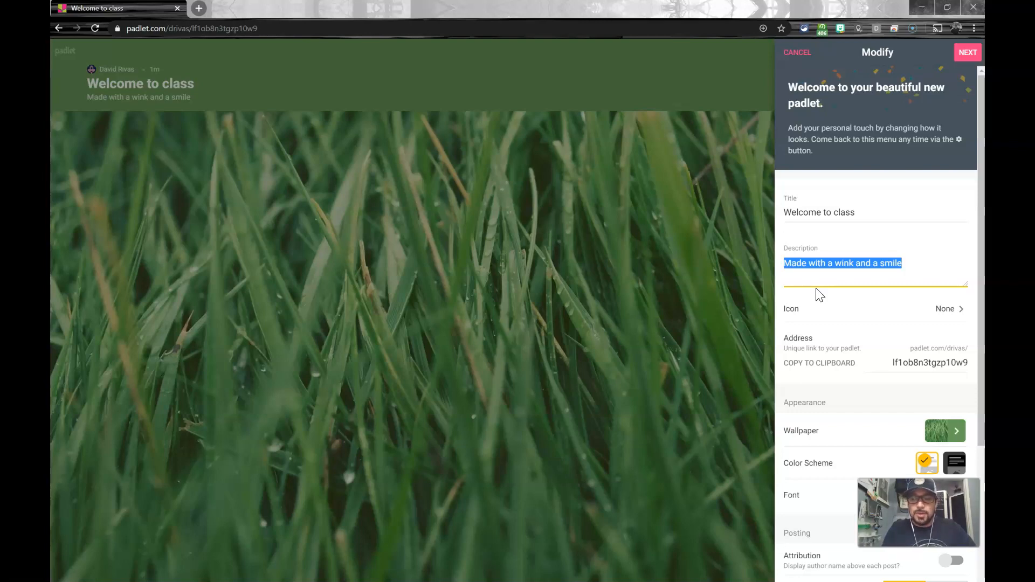
text(Ta)
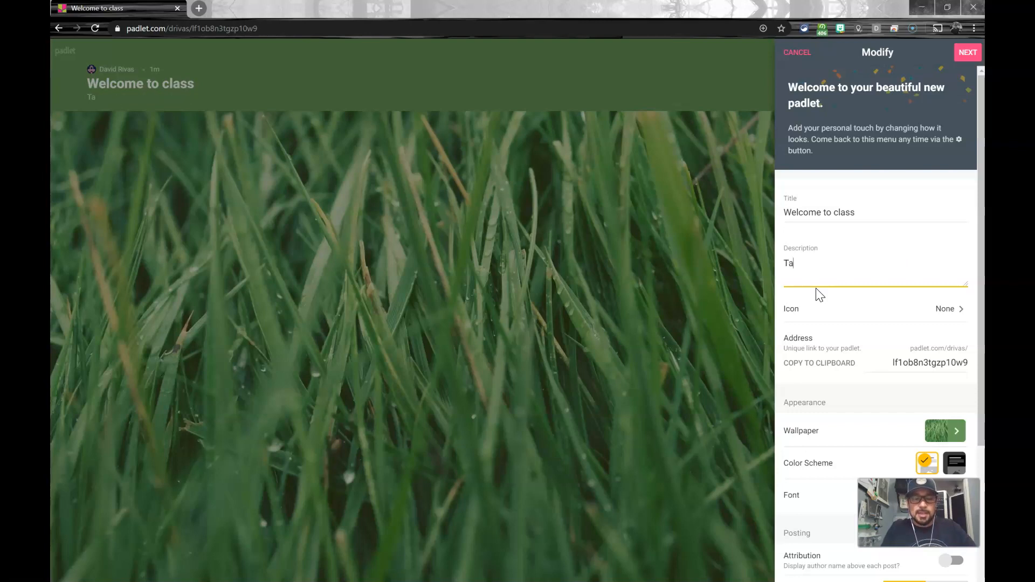
text(ke a selfie or add a picture)
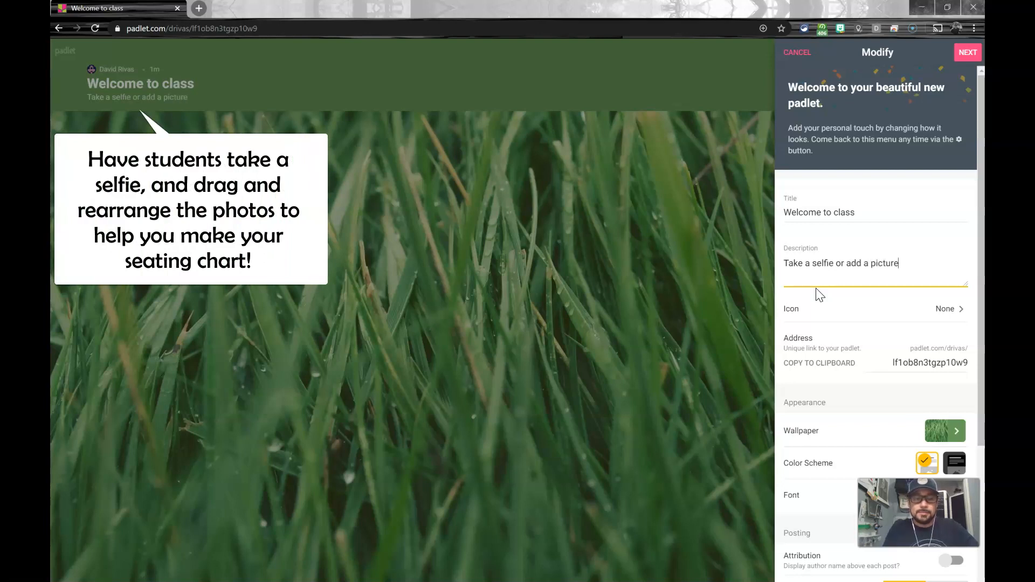
text(de)
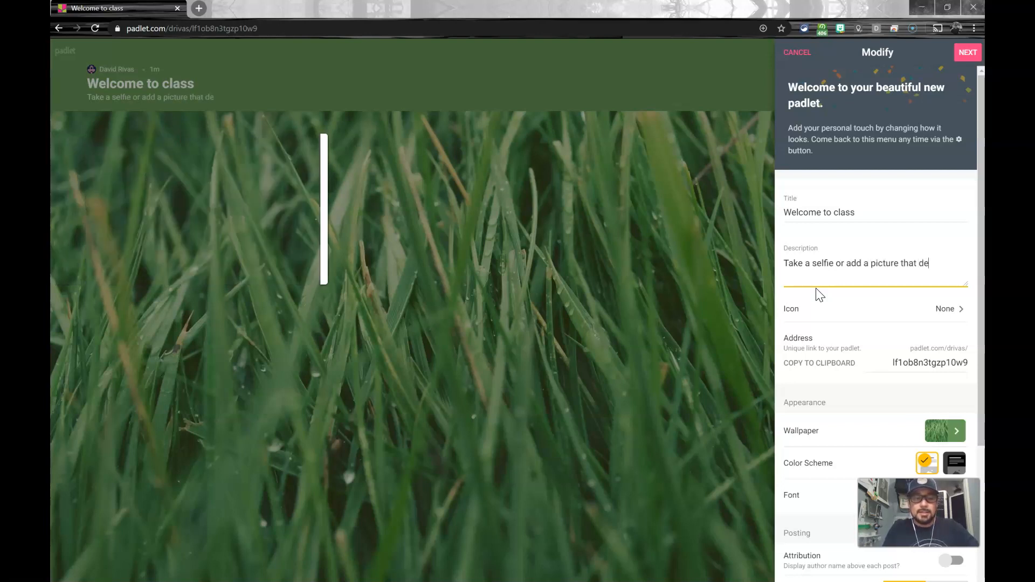
key(BackSpace)
key(BackSpace)
text(re)
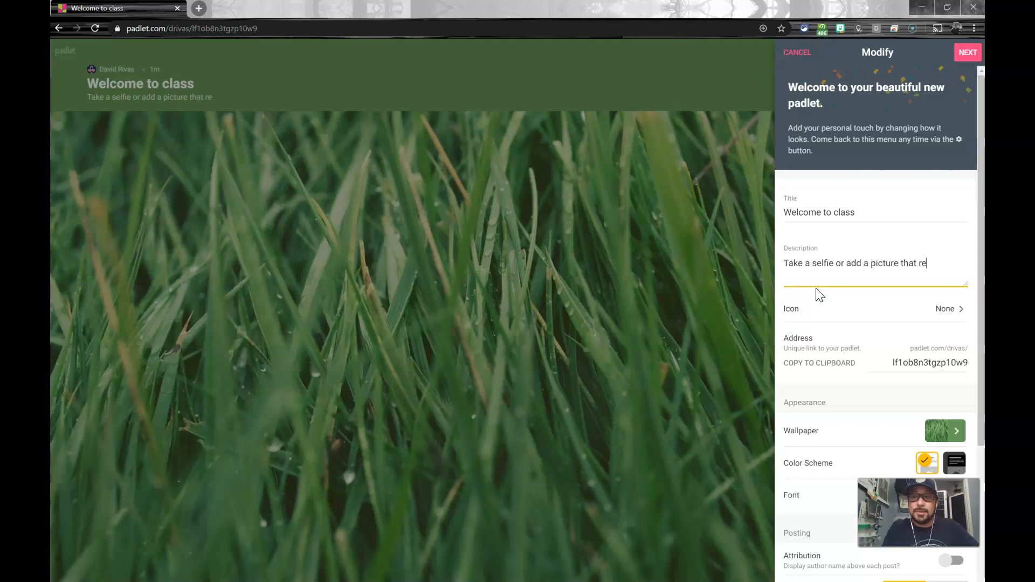
text(presents you. Then)
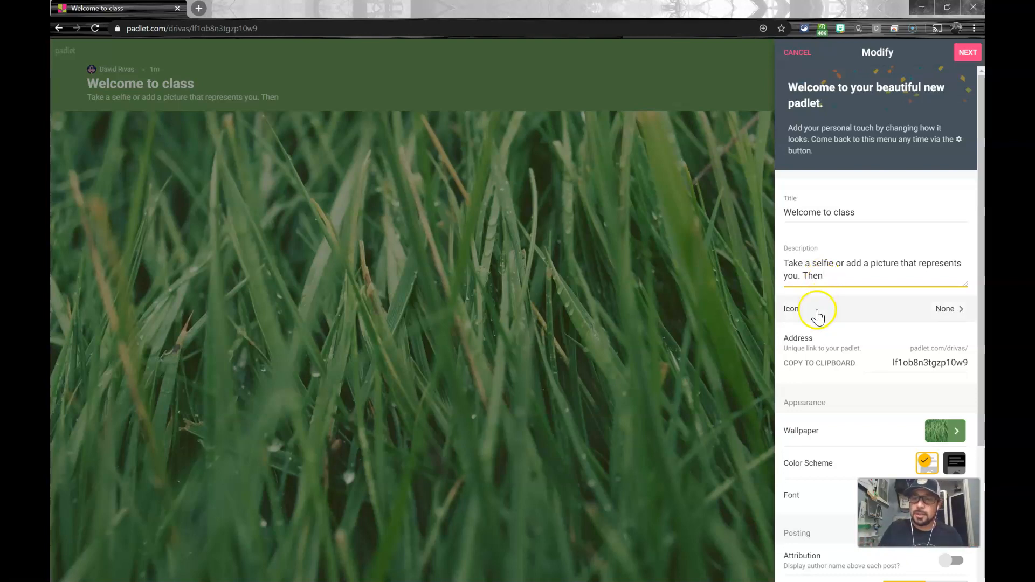
Step: Look at the emoji choices for the padlet's icon without choosing one
click(816, 315)
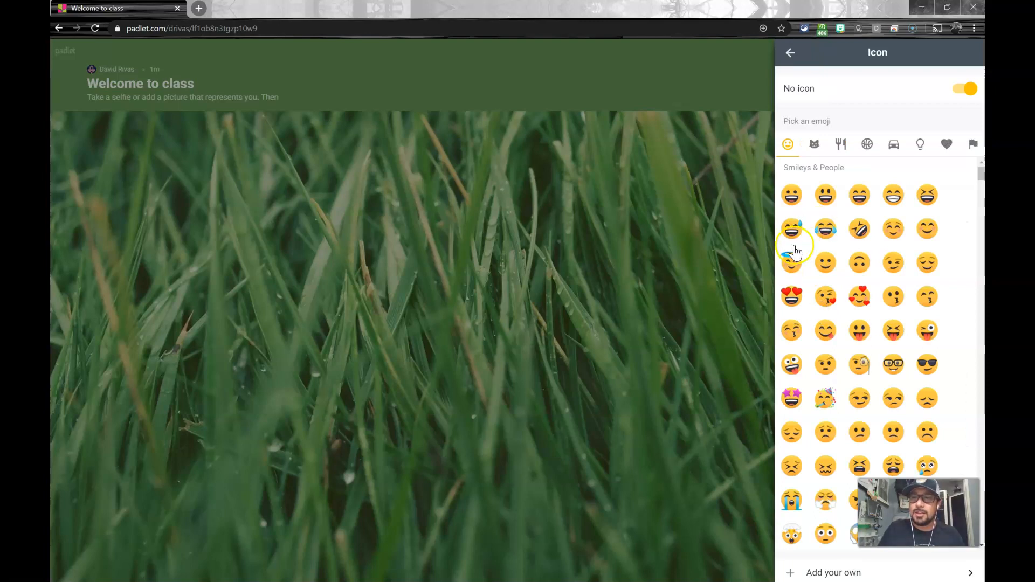
click(790, 53)
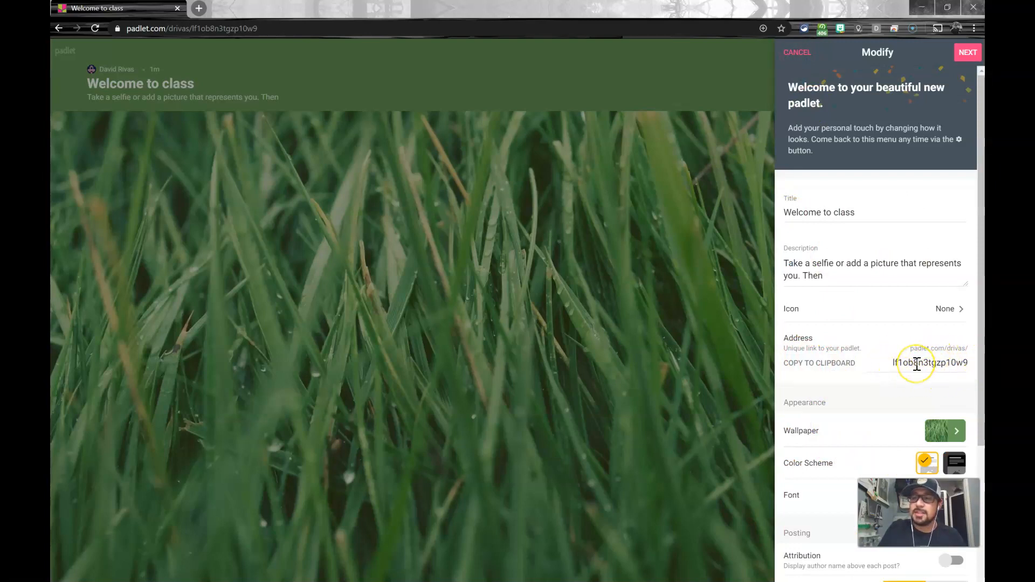
Step: Set the padlet's wallpaper to the Bricks pattern from the textures and patterns collection
scroll(813, 402, down, 3)
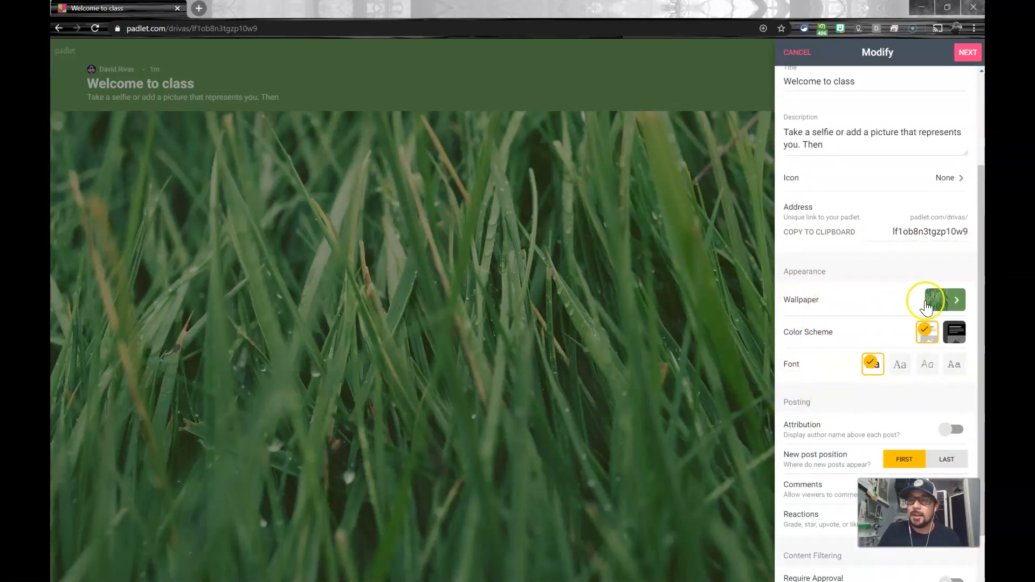
click(954, 306)
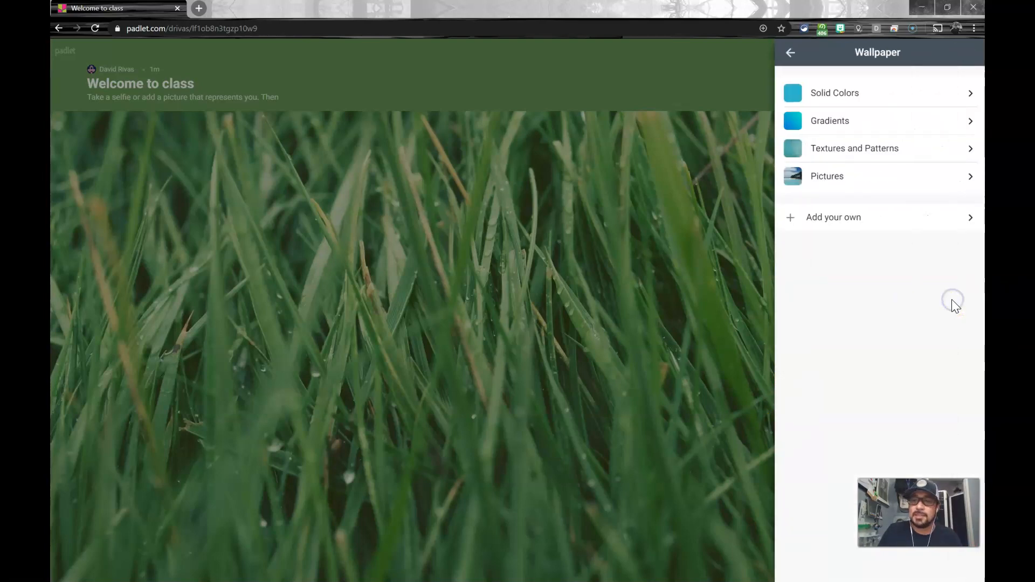
click(854, 152)
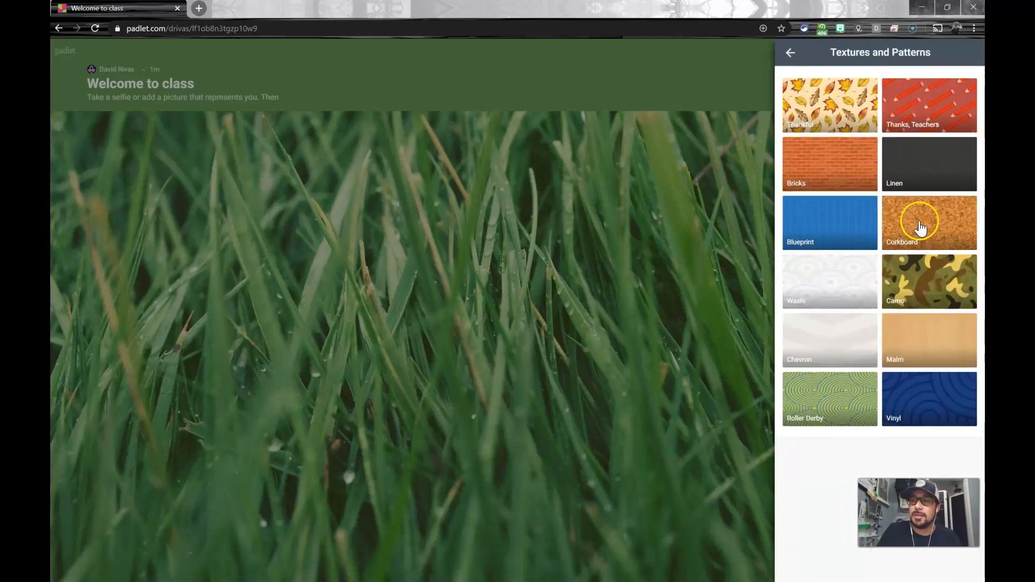
click(836, 170)
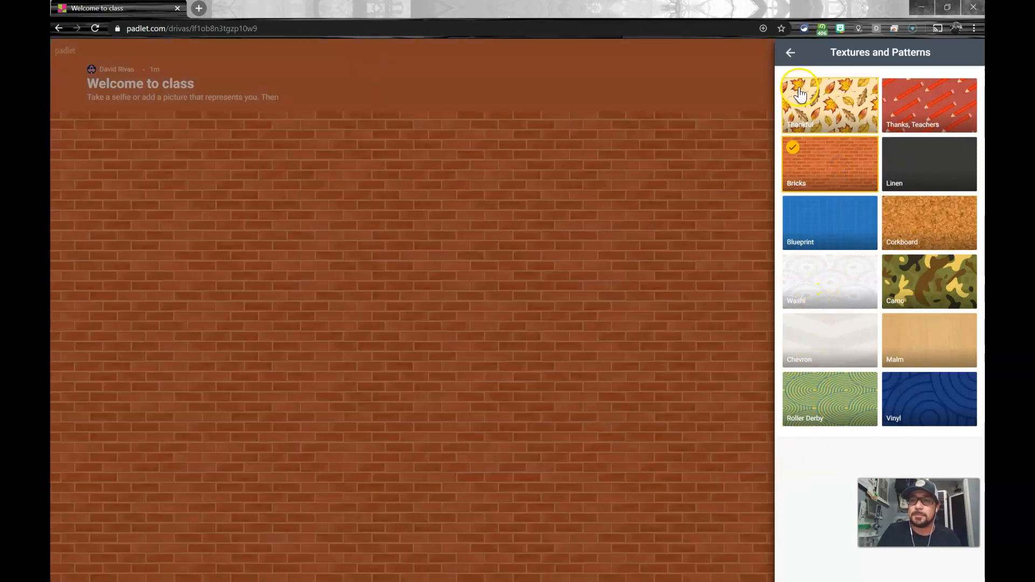
click(791, 52)
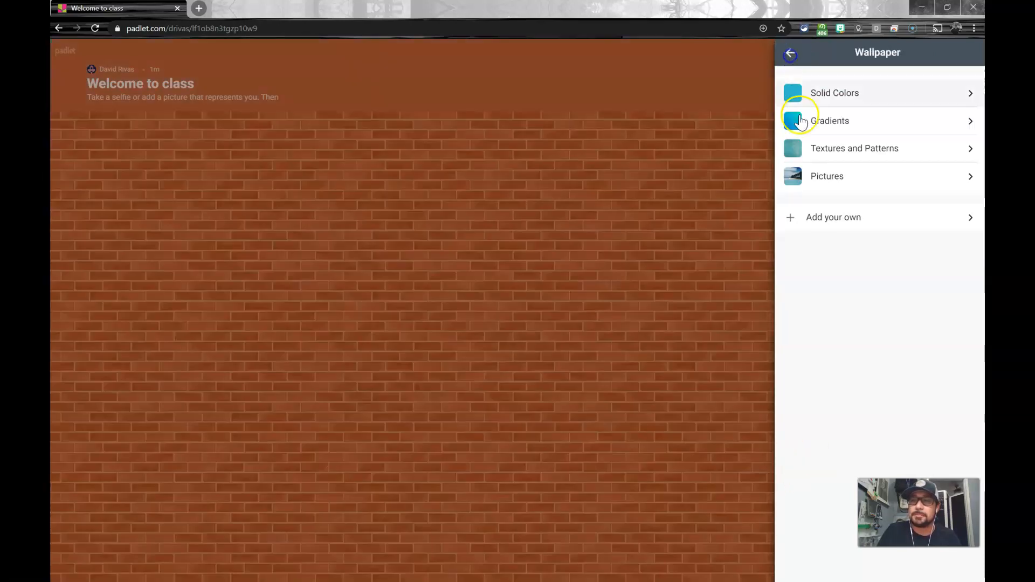
click(791, 52)
Step: Try the dark color scheme, return to the light one, and choose the third, handwriting-style font
scroll(820, 393, down, 1)
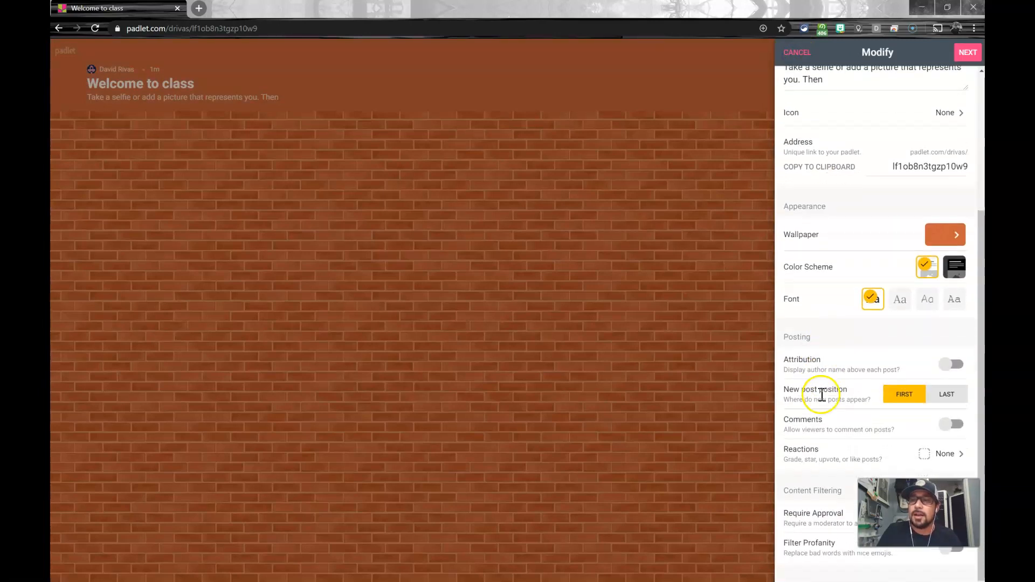
click(953, 267)
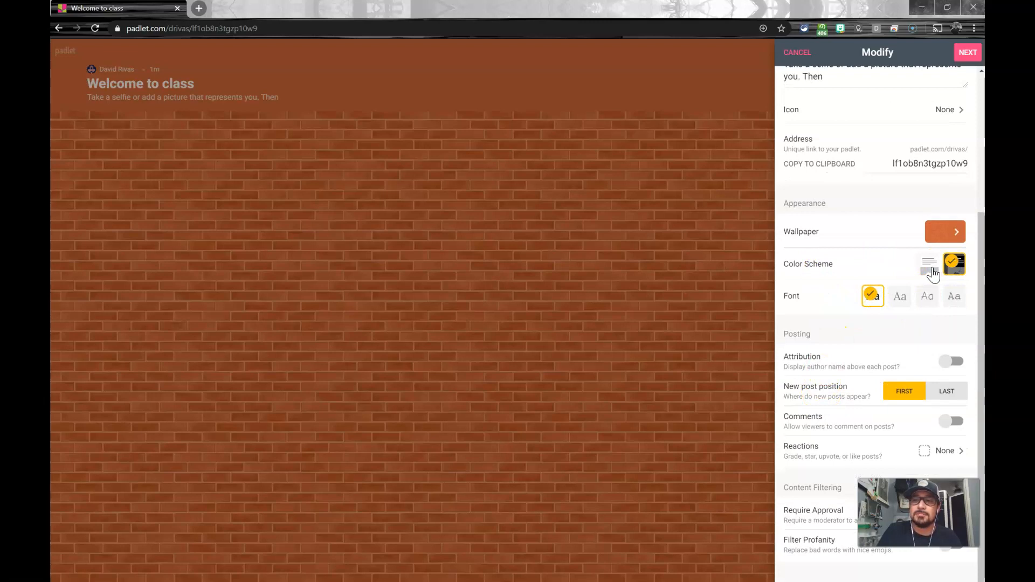
click(933, 275)
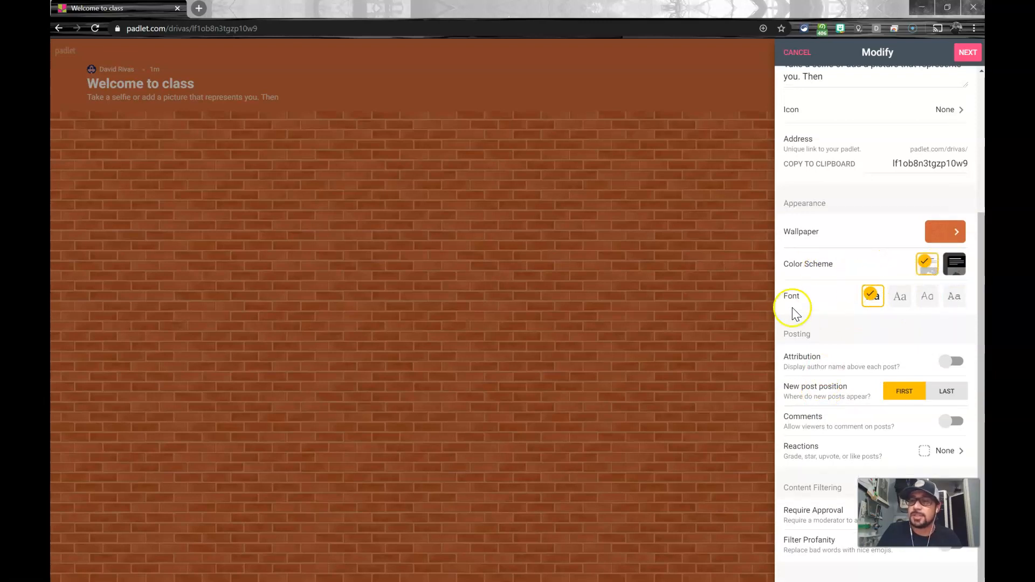
click(929, 301)
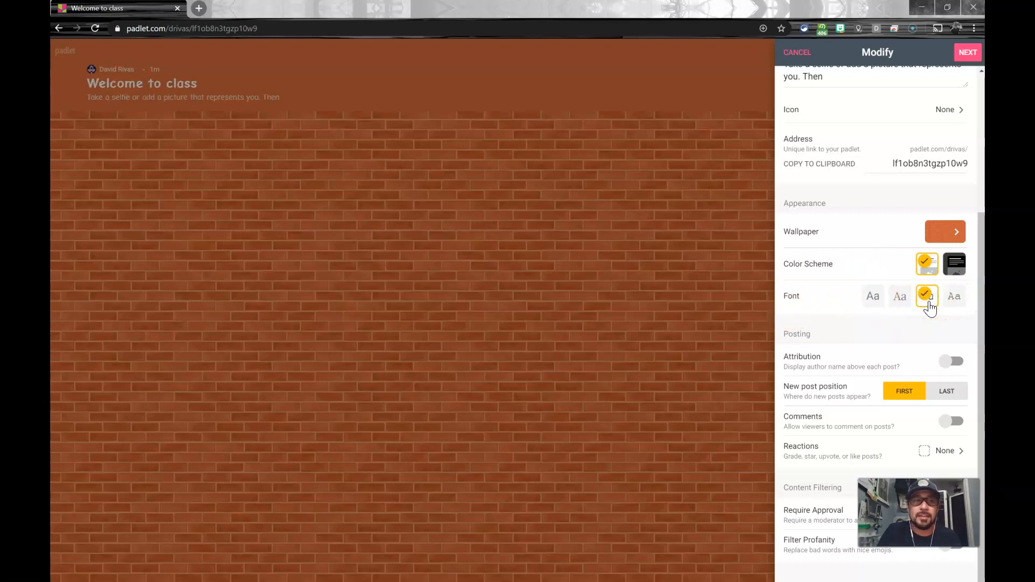
Step: Try displaying author names above posts with Attribution, and switch the option back off
scroll(831, 341, down, 1)
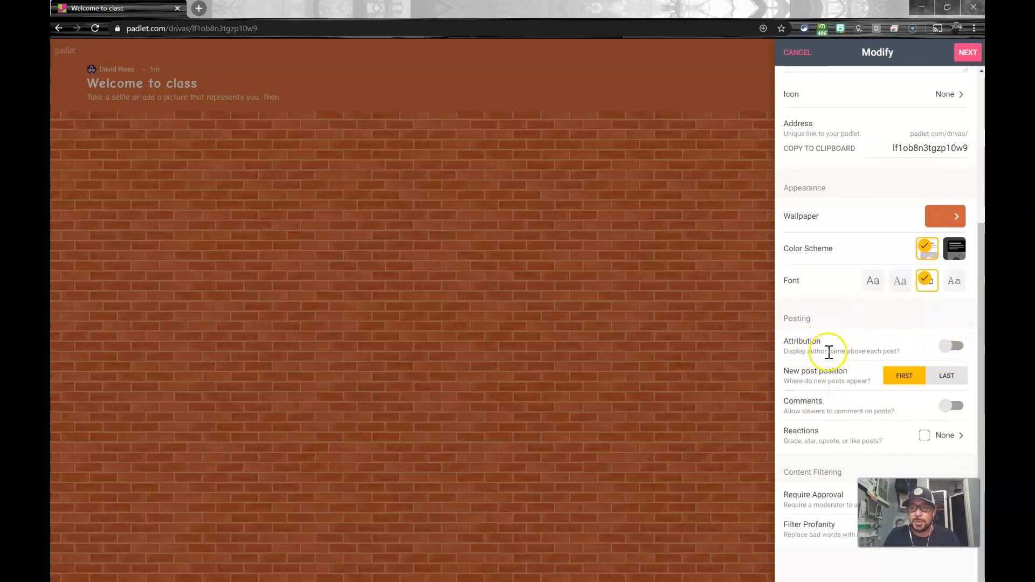
click(956, 347)
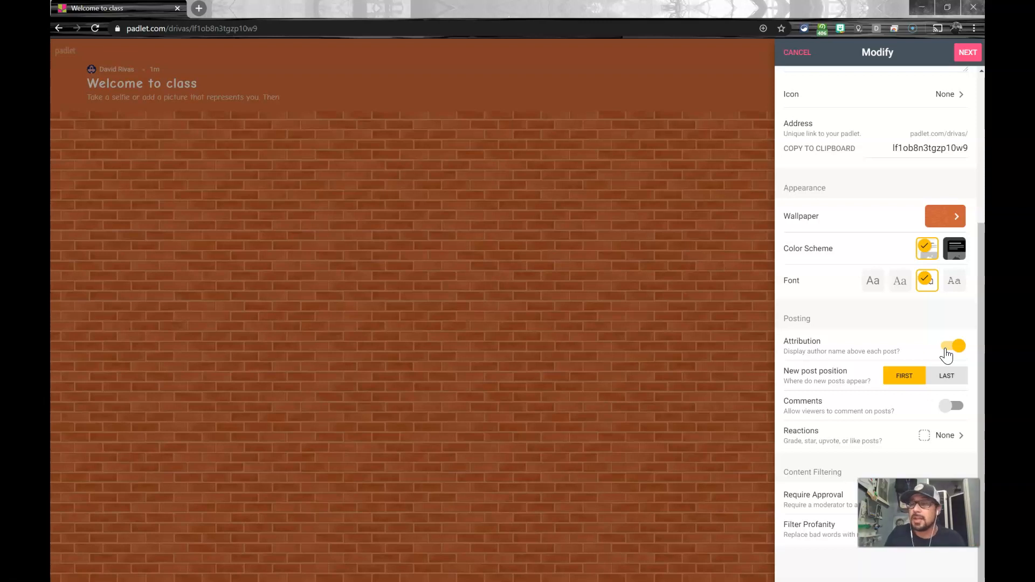
click(946, 355)
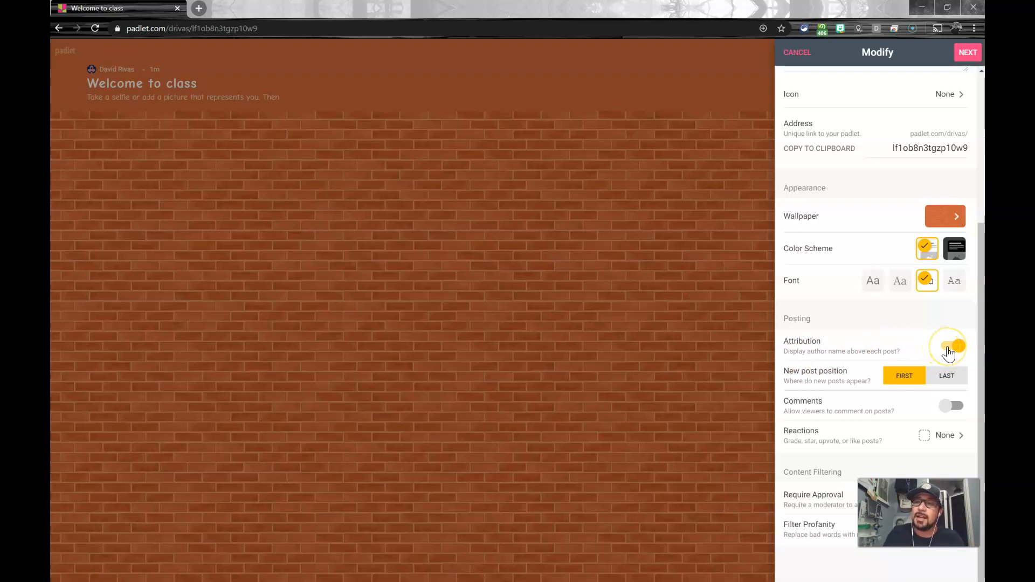
click(948, 352)
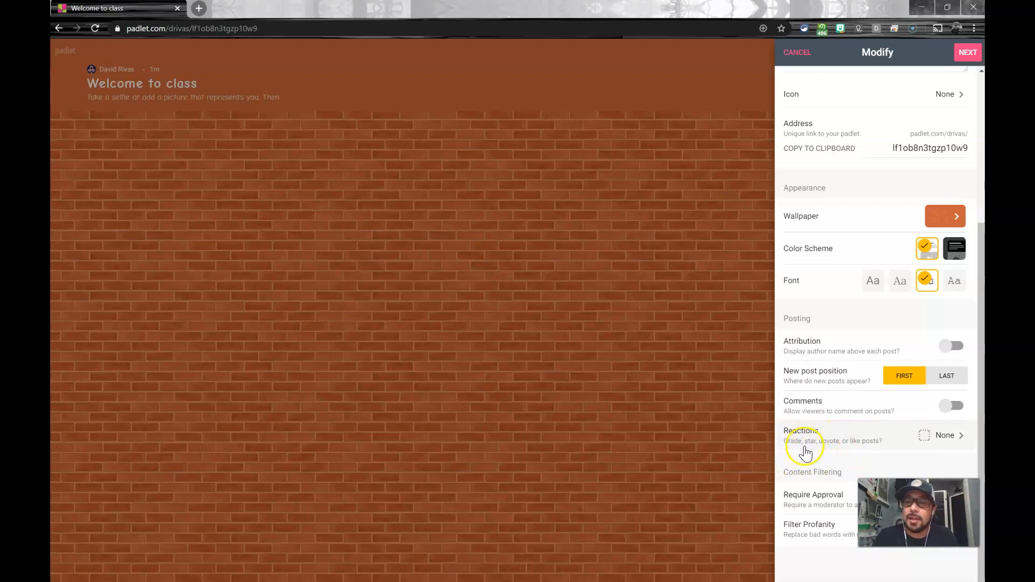
Step: Set the padlet's post reactions to Like and return to the main settings
click(949, 437)
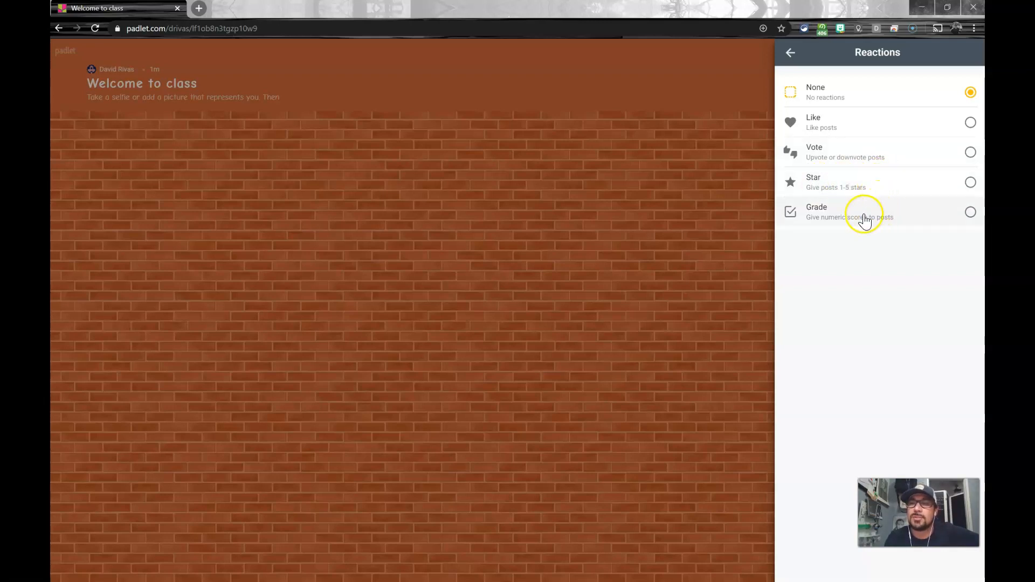
click(863, 135)
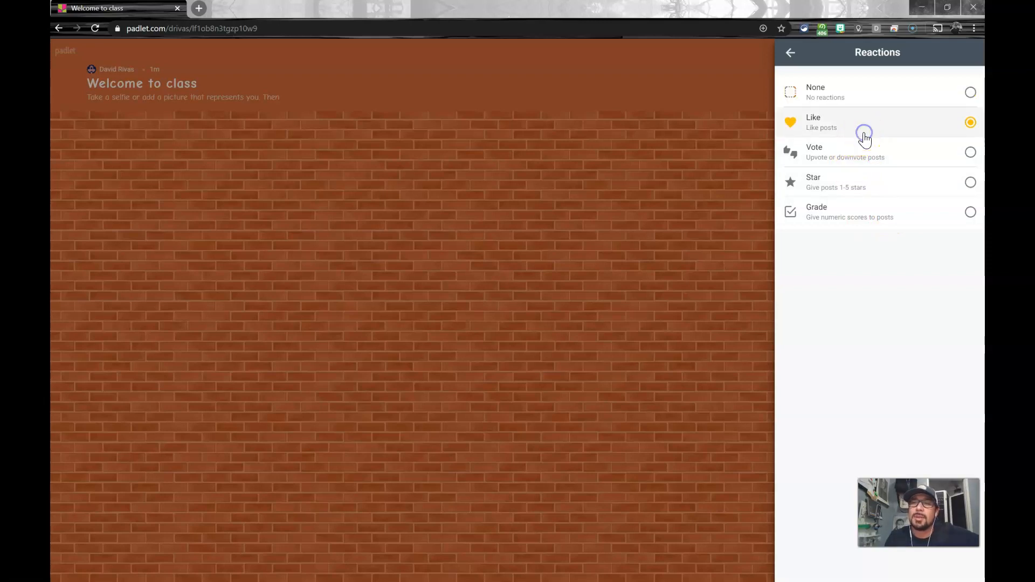
click(791, 52)
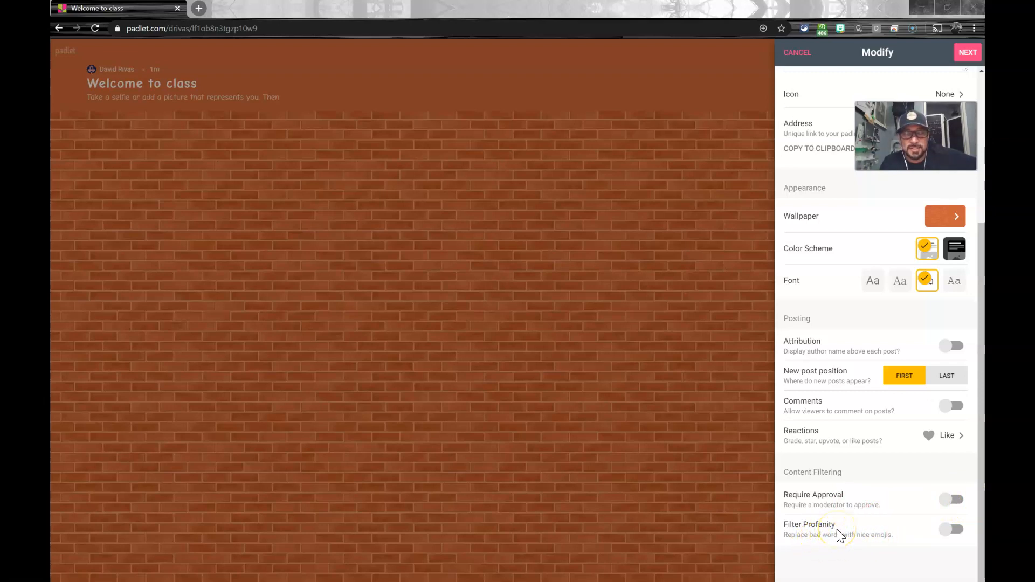
Step: Try the Filter Profanity option for the padlet's content, and switch it back off
click(954, 530)
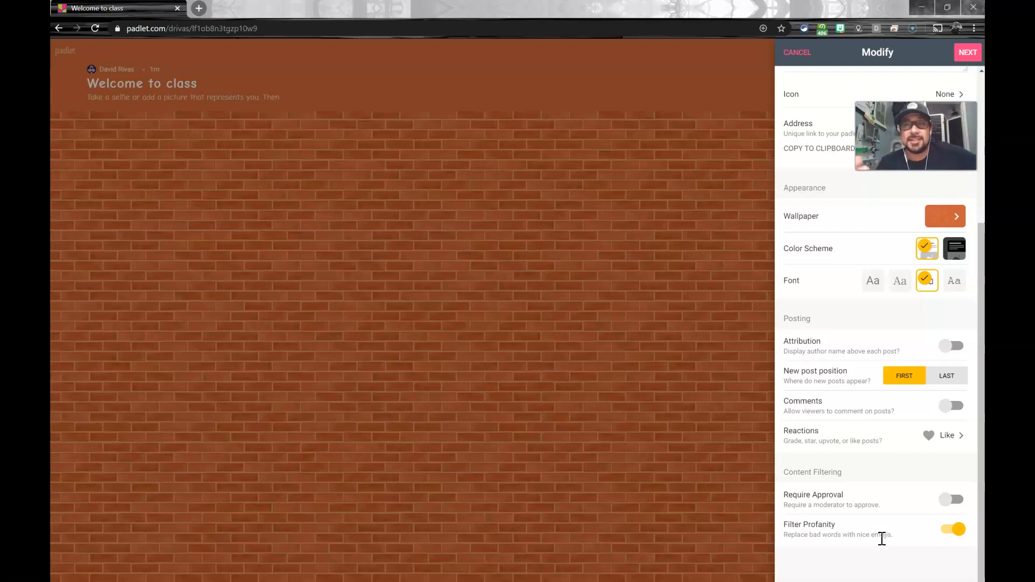
click(951, 531)
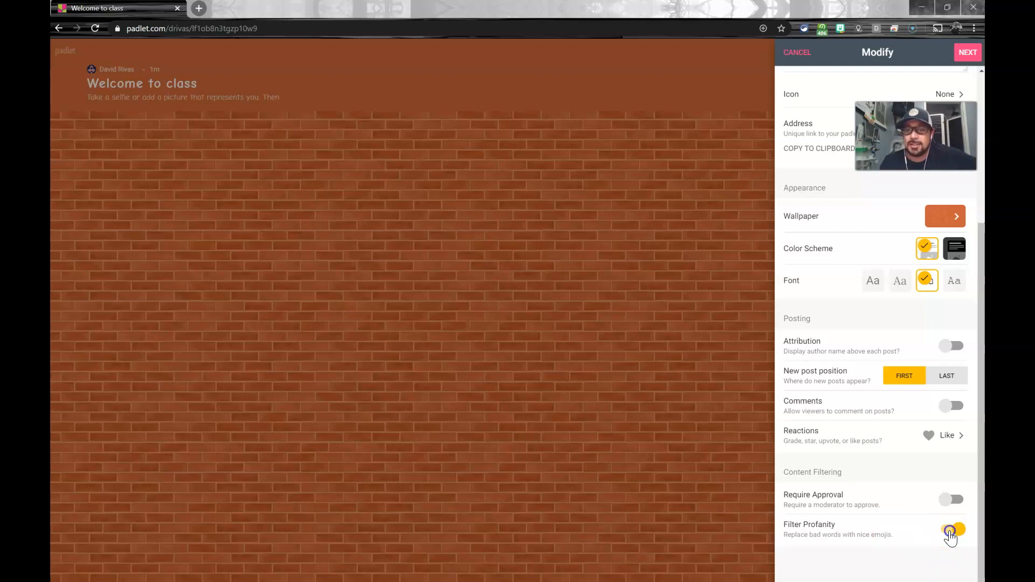
click(861, 530)
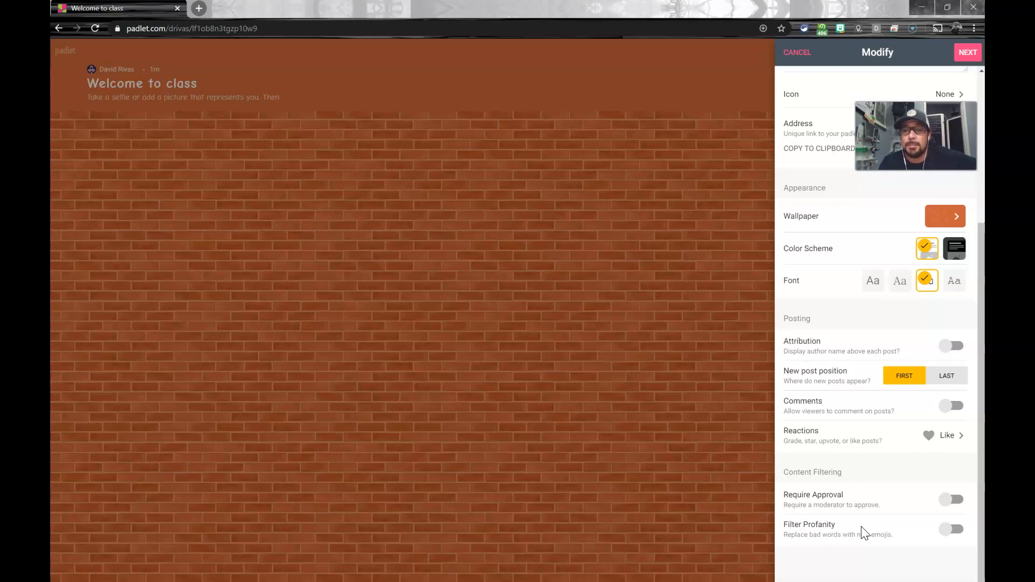
Step: Review the padlet's unique address, accept the customized settings, and start posting
scroll(861, 533, up, 5)
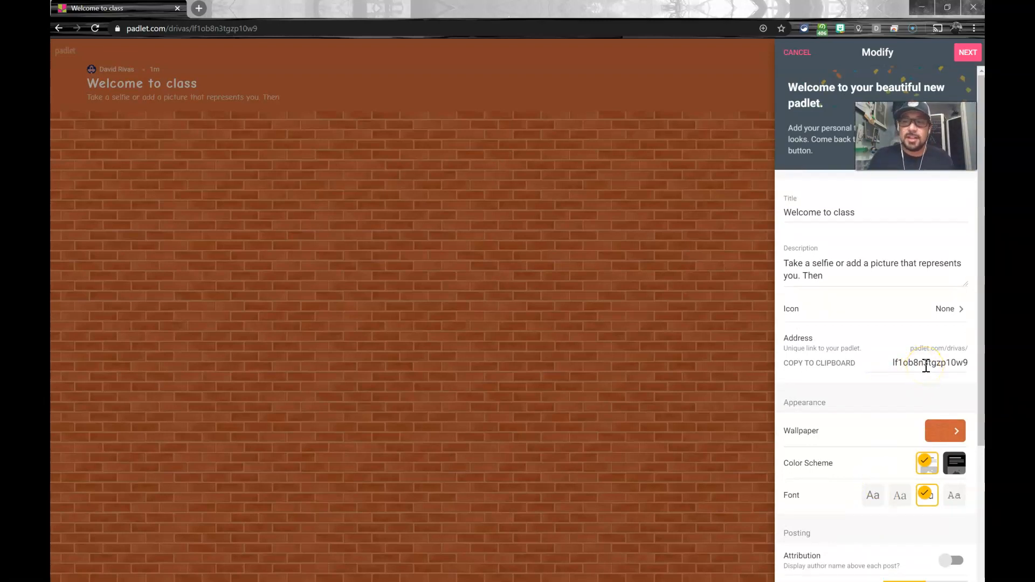
click(840, 371)
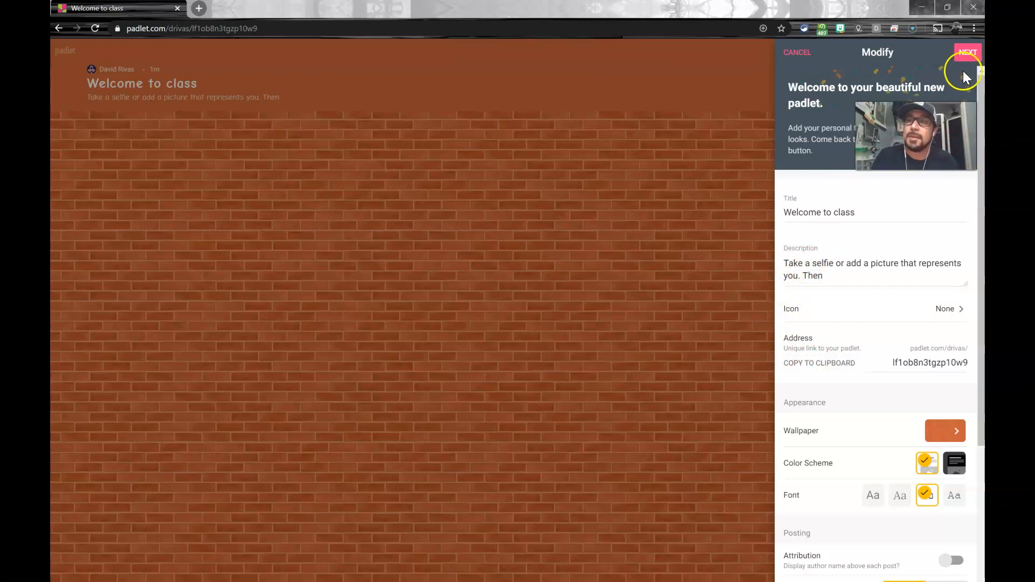
click(968, 53)
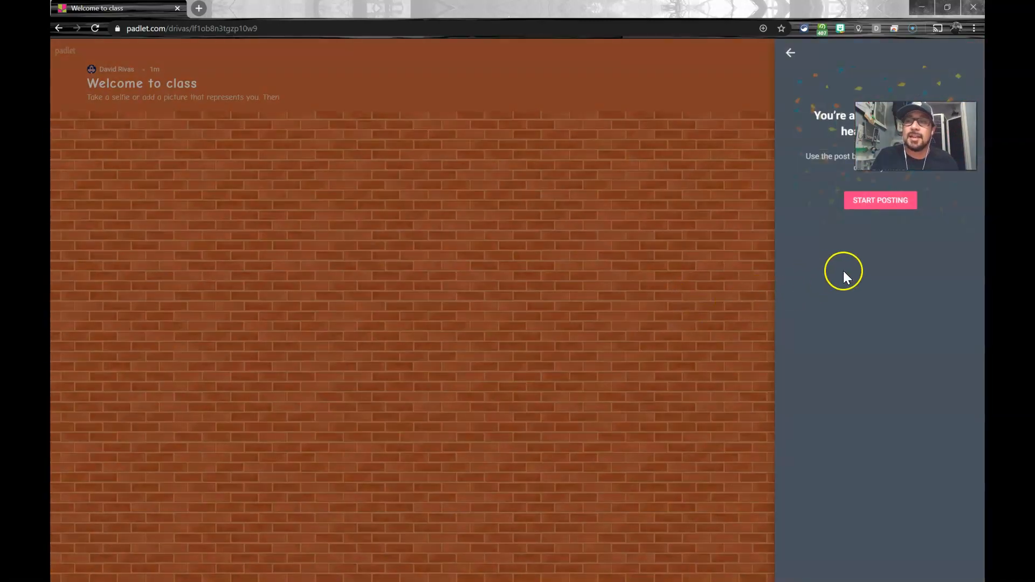
click(868, 200)
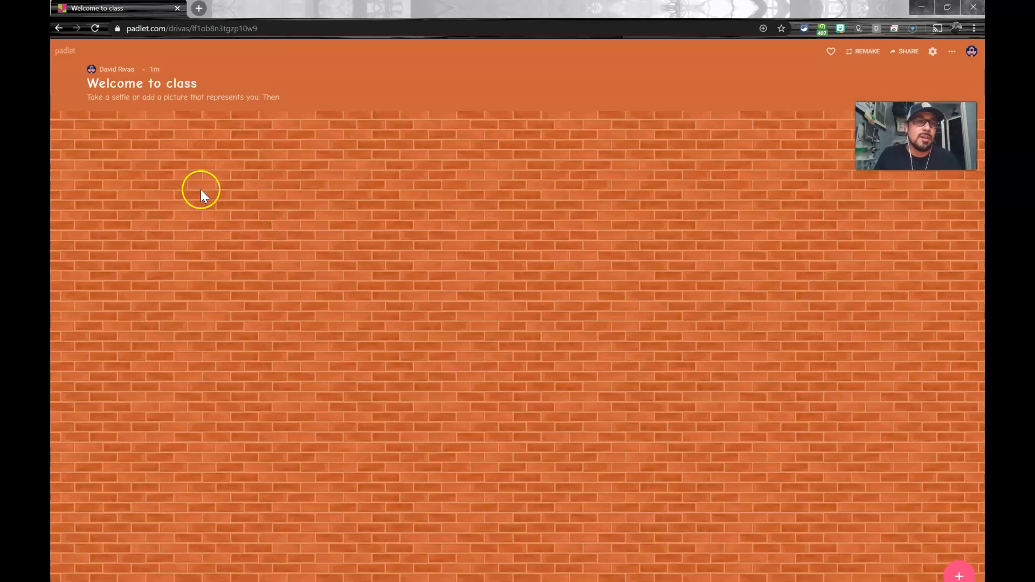
Step: Create a new post on the wall and enter the author's full name as its title
click(954, 576)
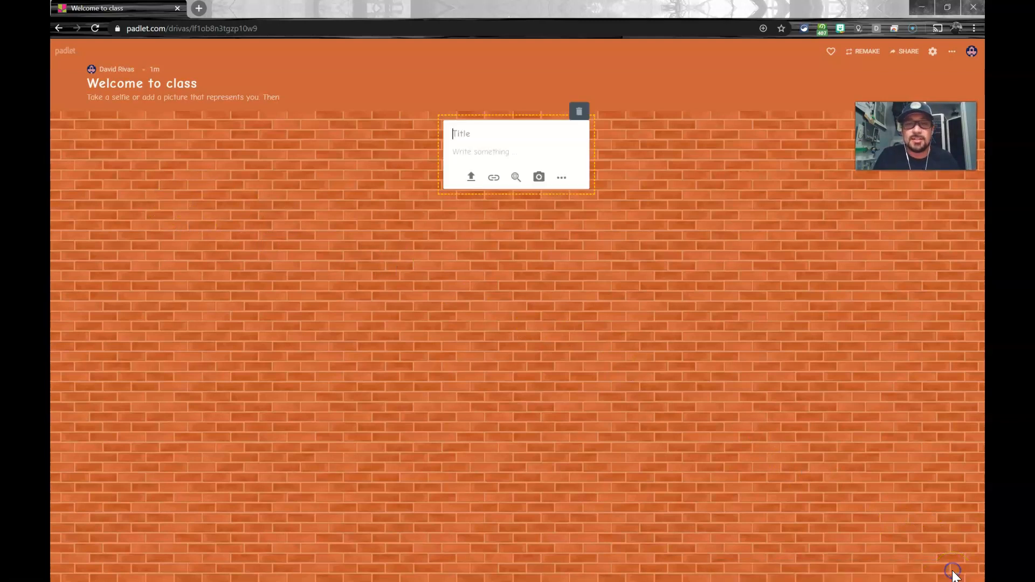
click(544, 312)
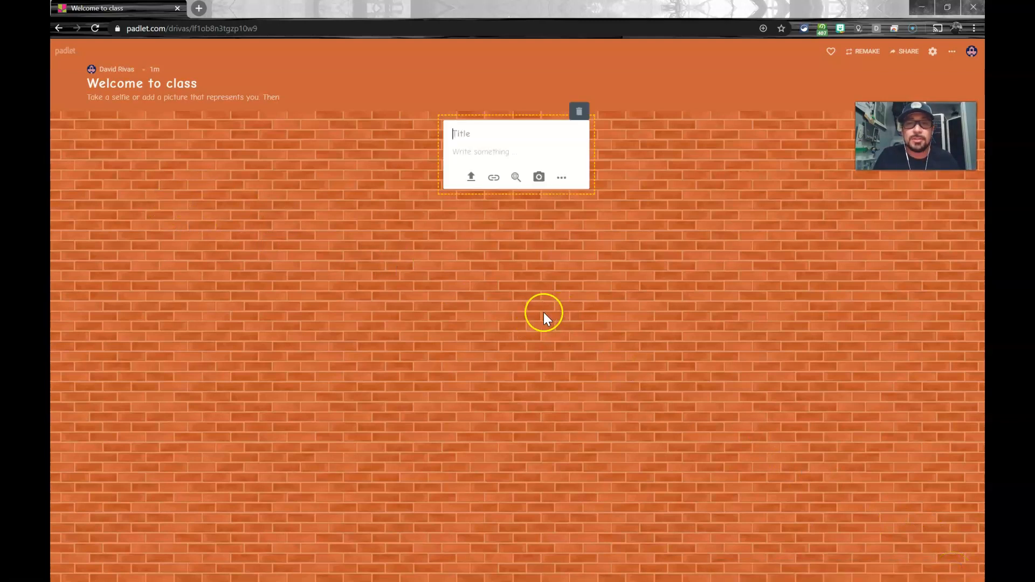
double_click(231, 233)
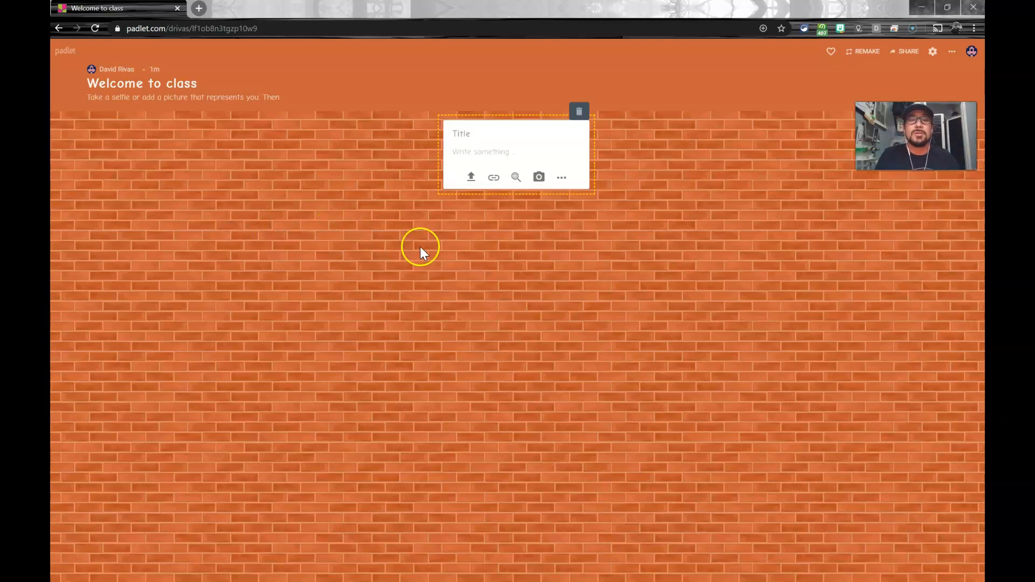
click(462, 138)
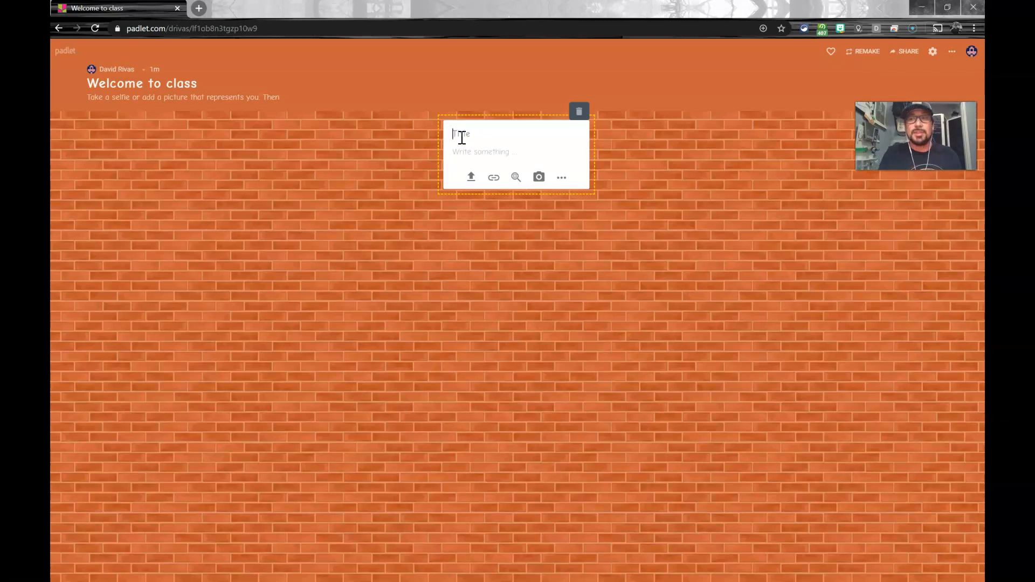
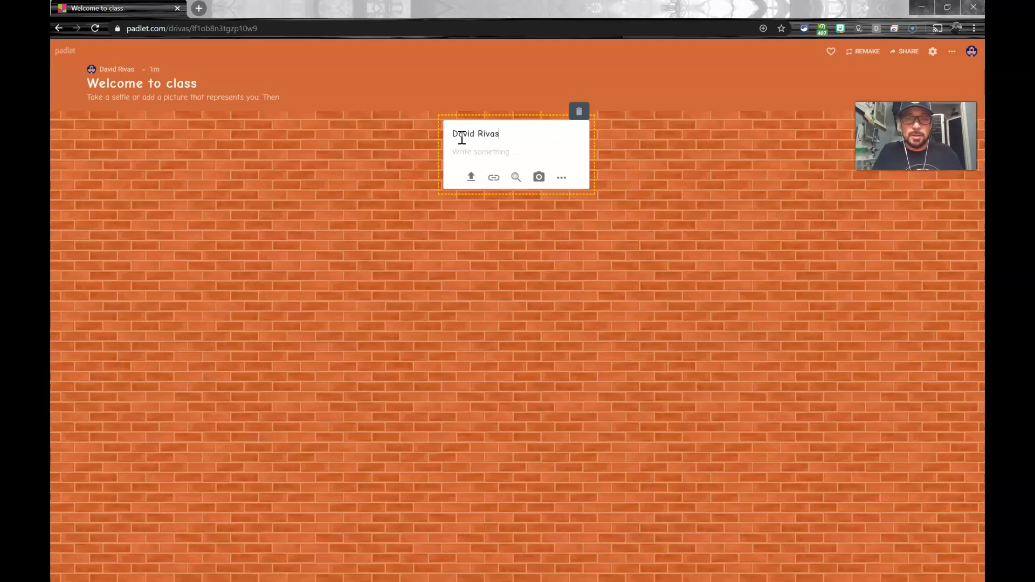
click(462, 136)
Step: Fill the post's body with a blank numbered list of three lines: 1), 2) and 3)
click(465, 149)
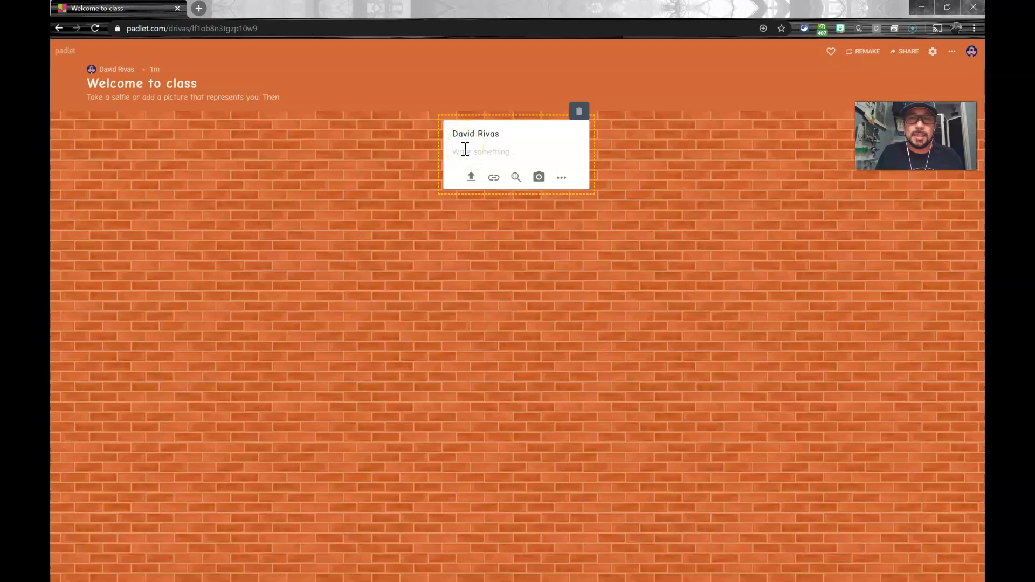
click(463, 152)
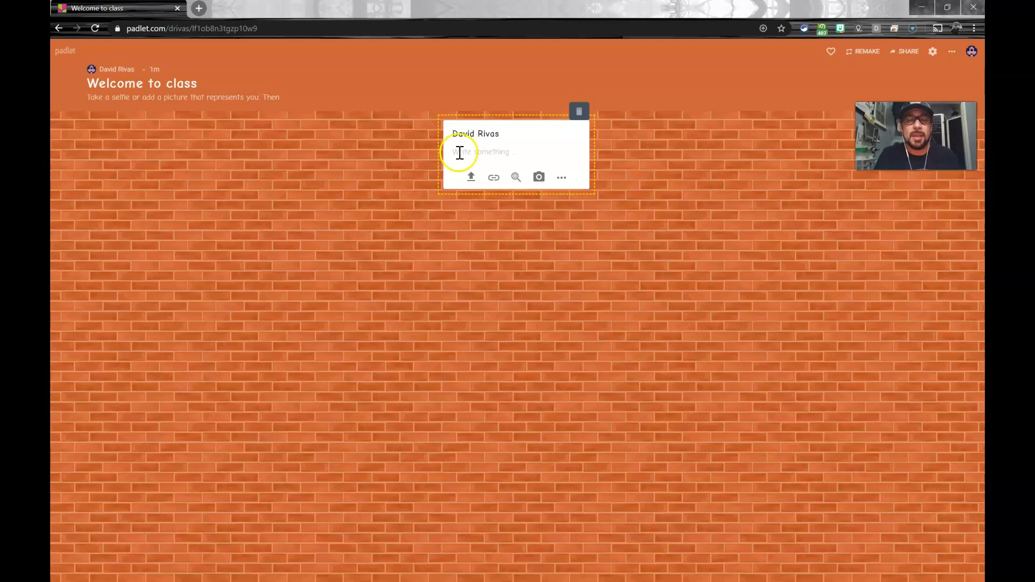
click(485, 154)
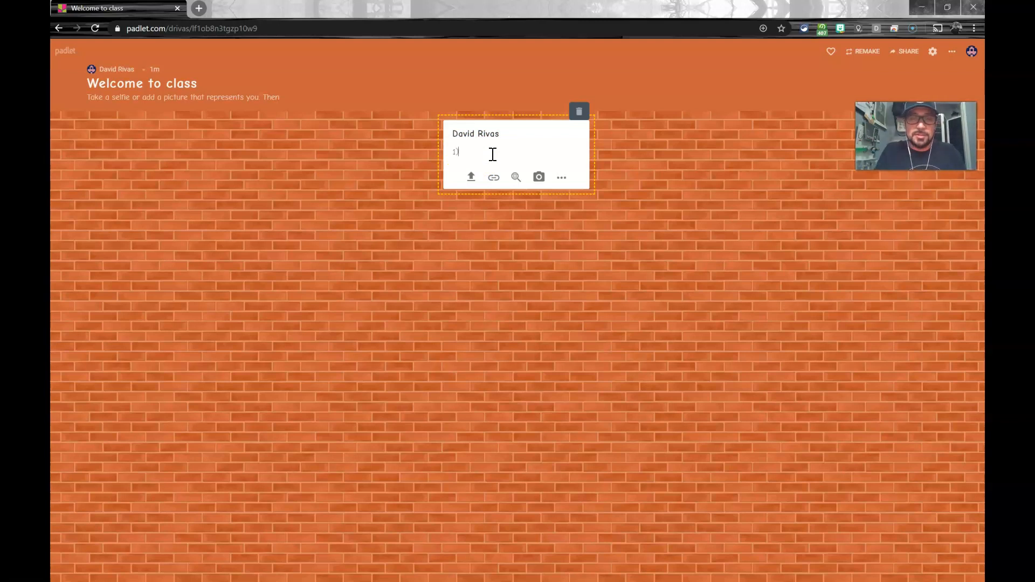
text(1))
key(Return)
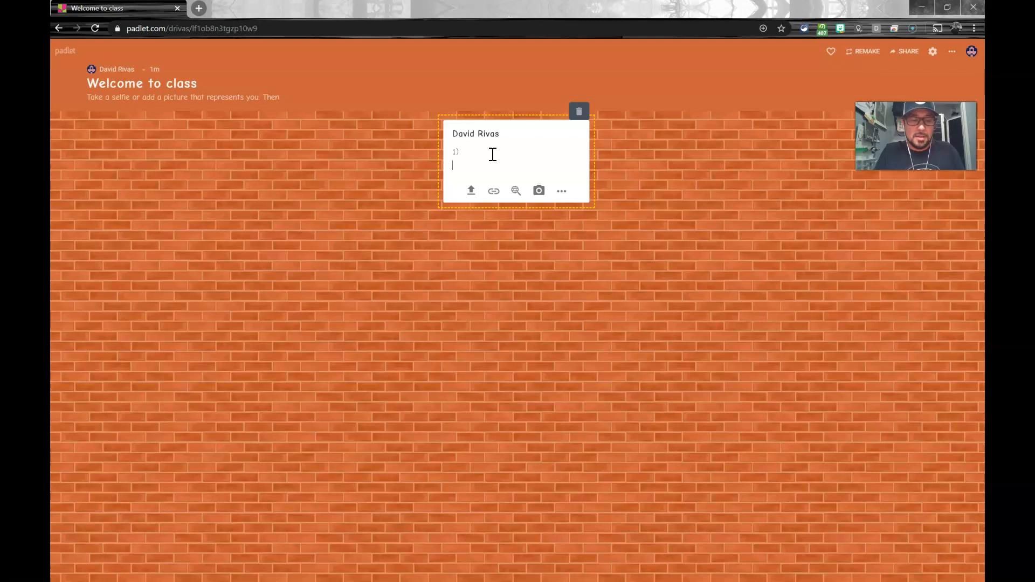
text(2))
key(Return)
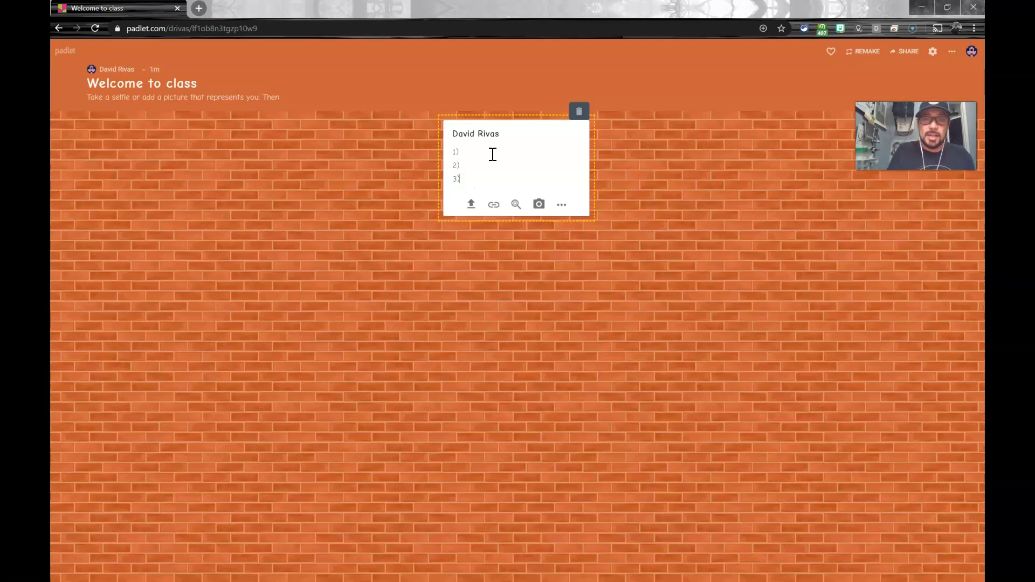
click(492, 153)
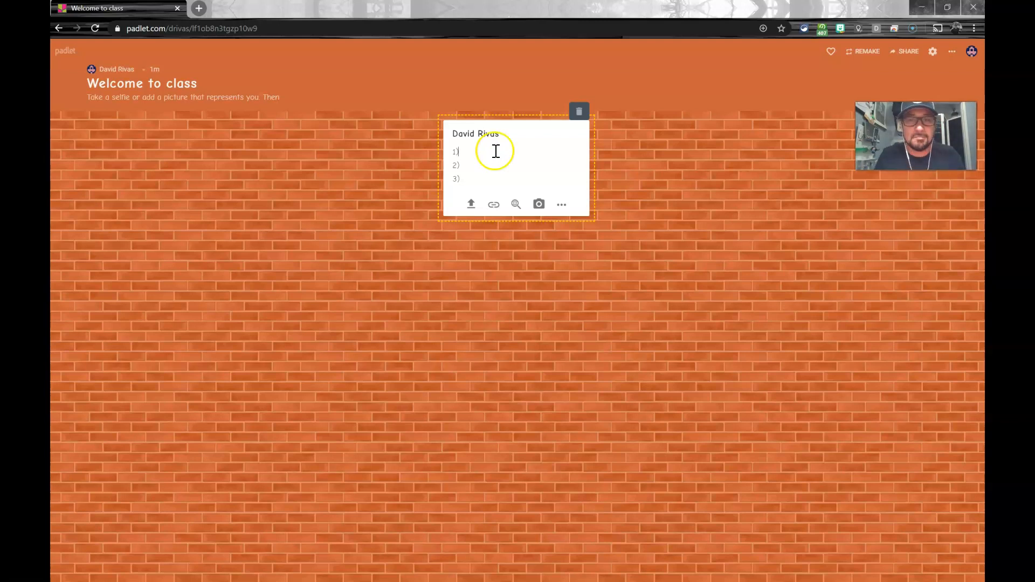
Step: Try attaching the first photo from the padlet drive, remove it, and view the post's URL link option without adding one
click(473, 207)
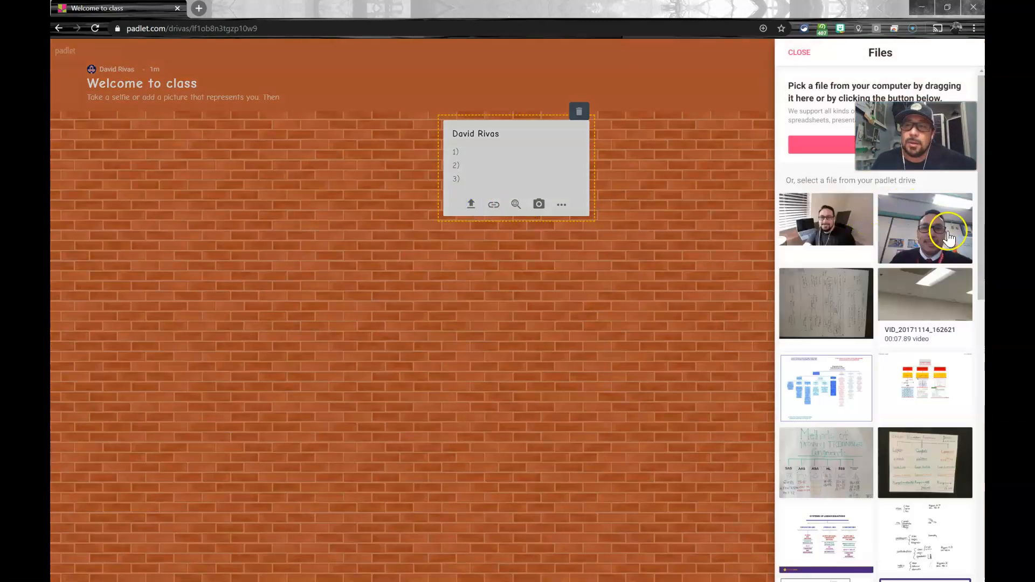
click(817, 232)
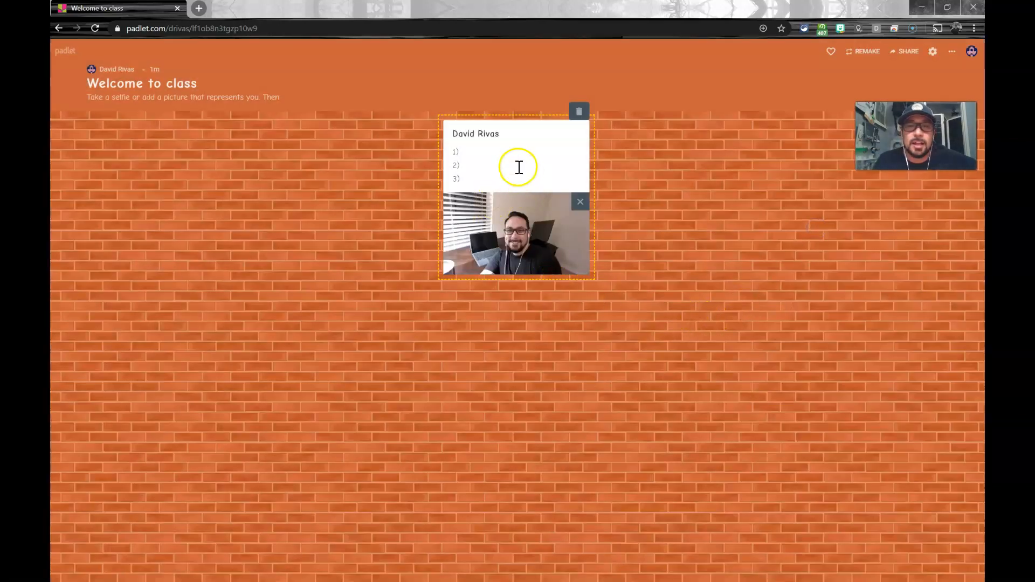
click(580, 202)
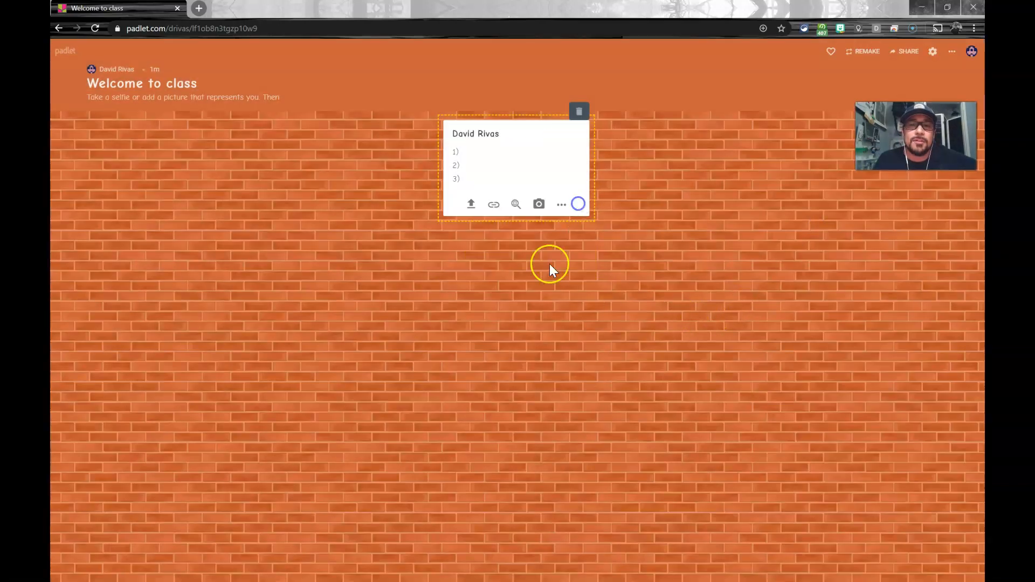
click(493, 205)
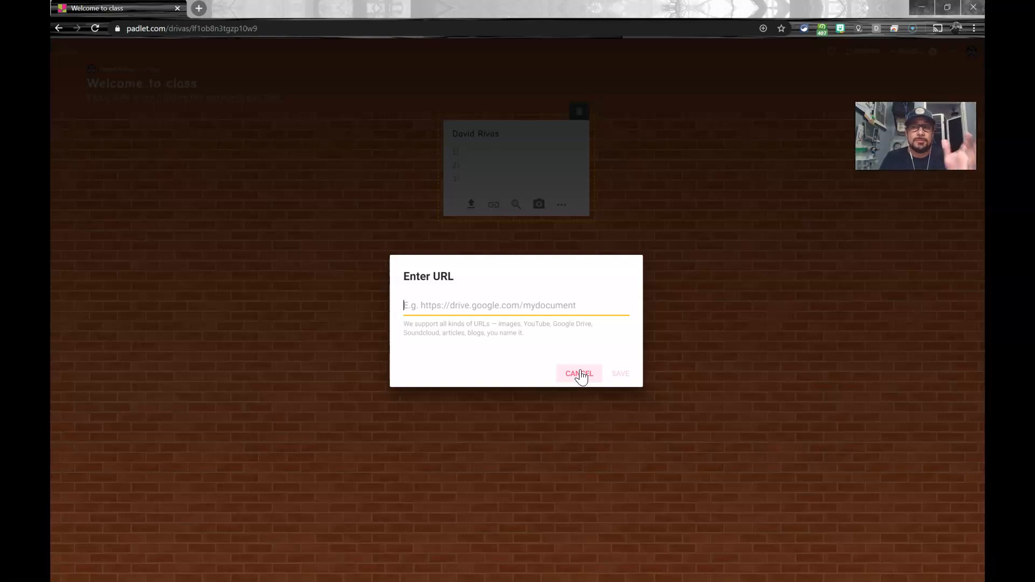
click(579, 374)
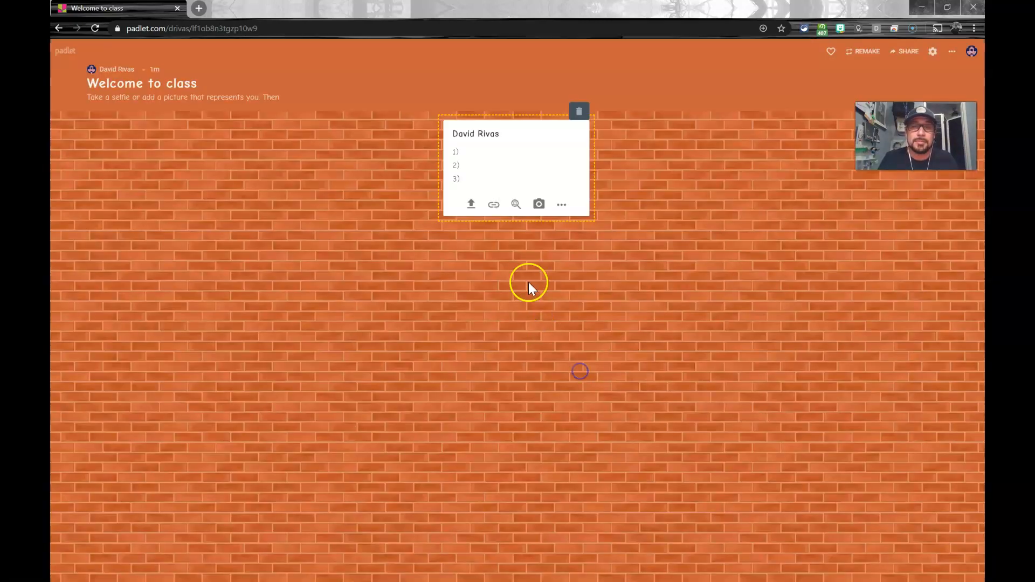
Step: Search the web images for "batman", try attaching the first result to the post, and remove it again
click(520, 204)
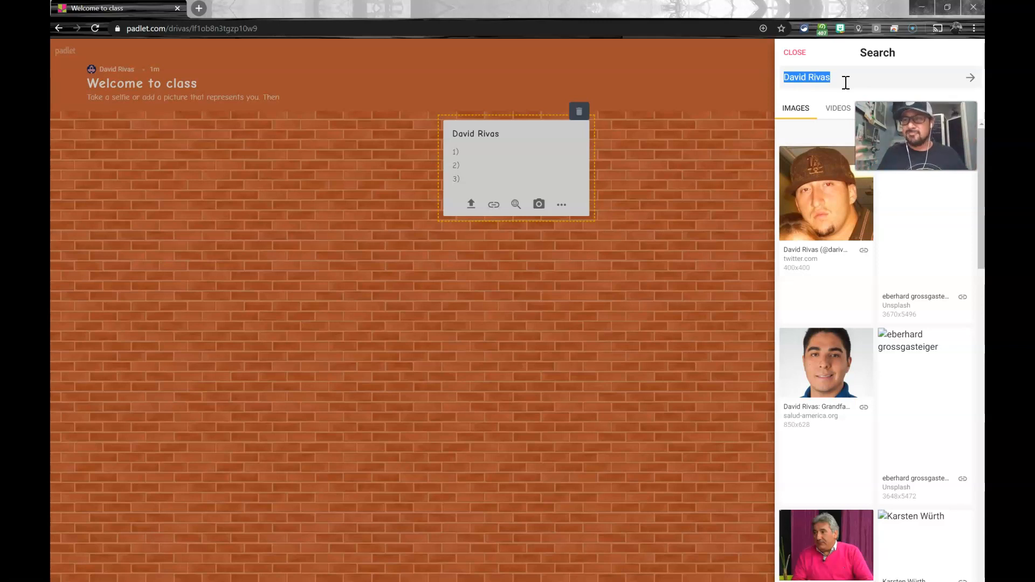
text(batman)
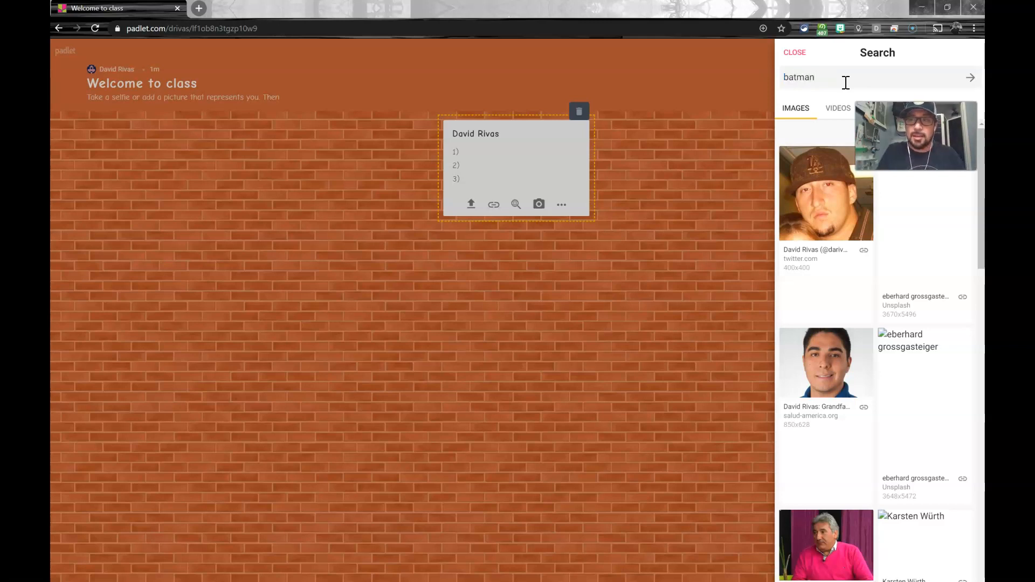
key(Return)
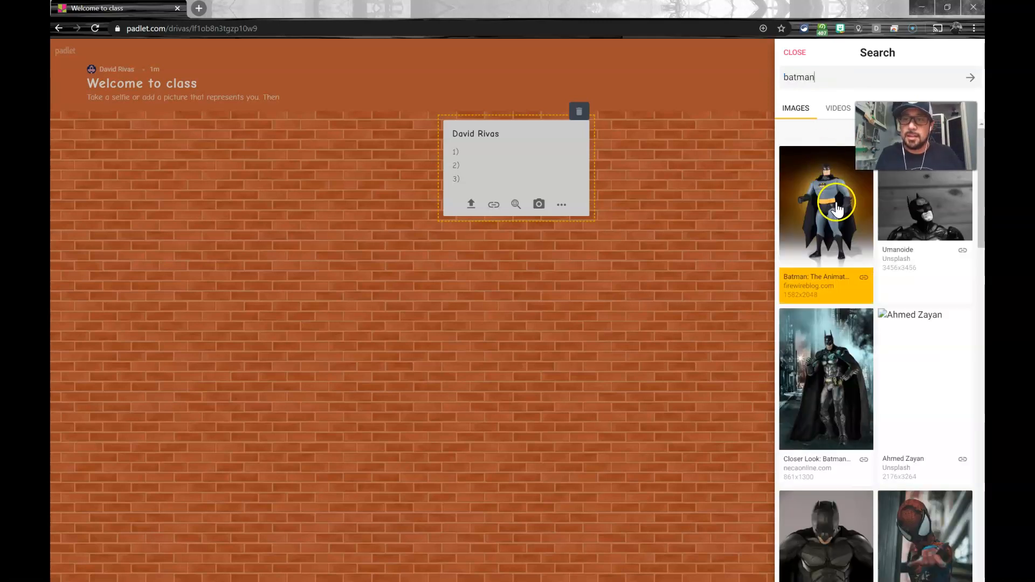
click(835, 202)
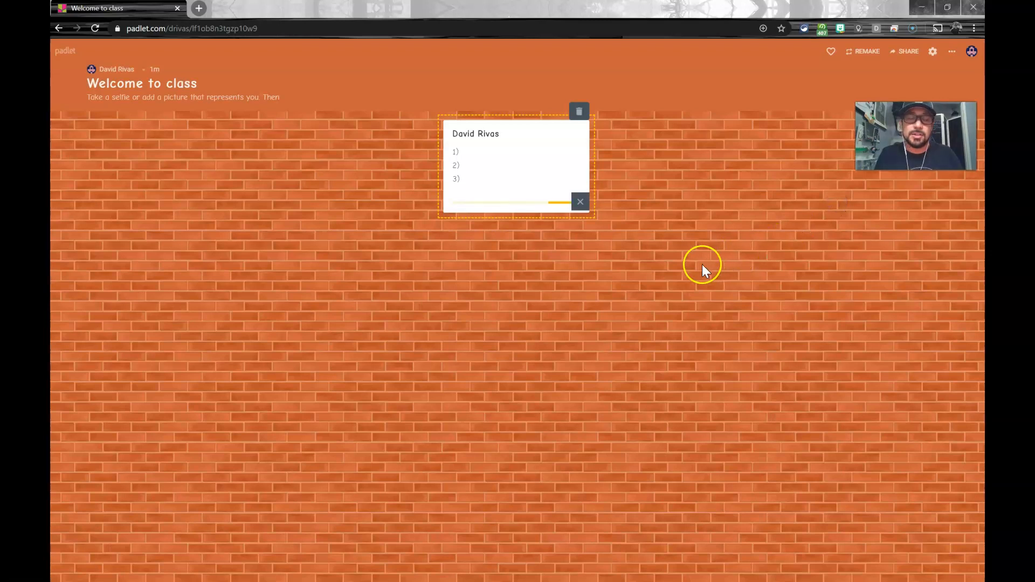
click(580, 202)
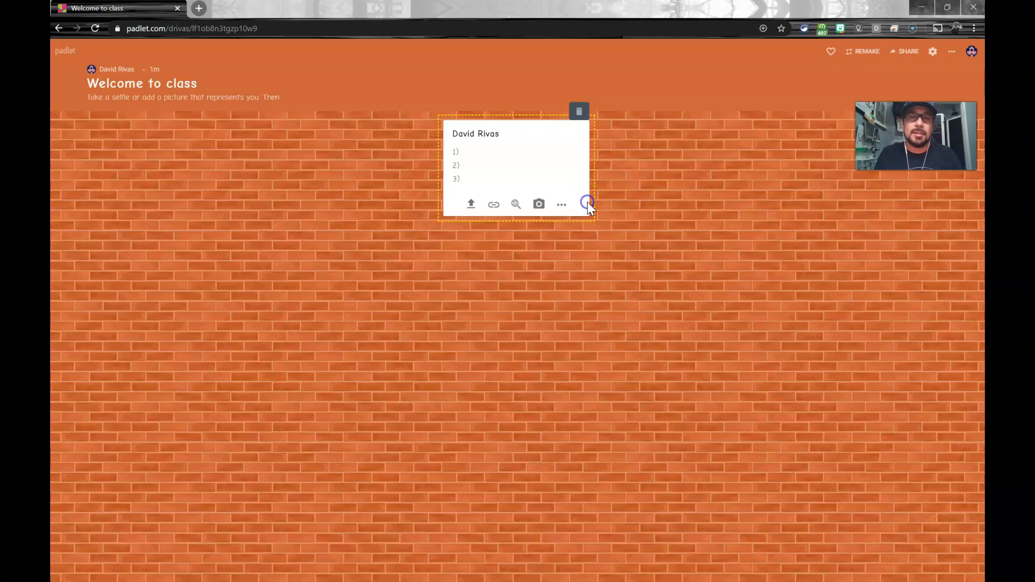
Step: Try the post's Photo booth, allow padlet.com to use the camera, and close it without taking a picture
click(539, 206)
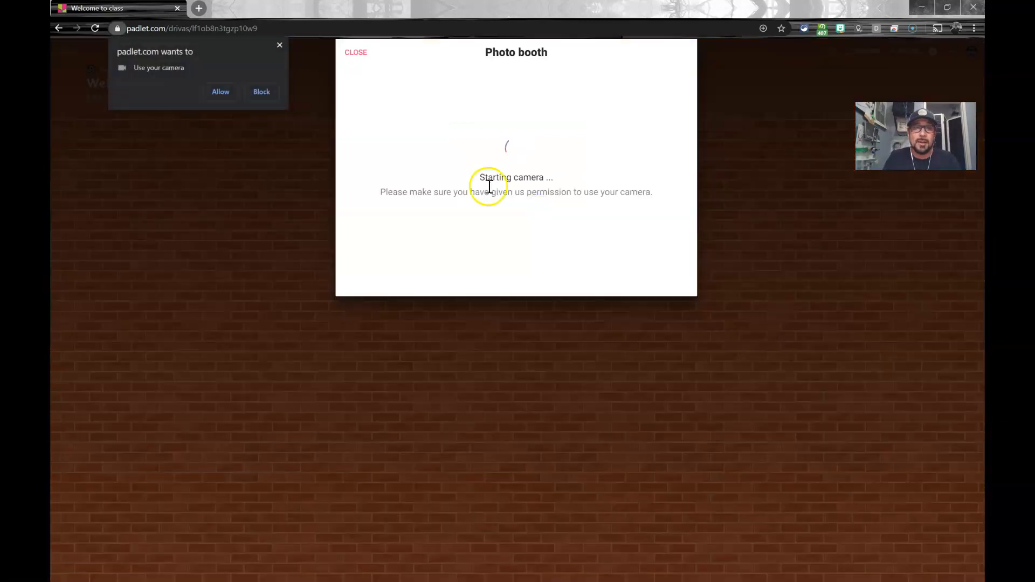
click(216, 93)
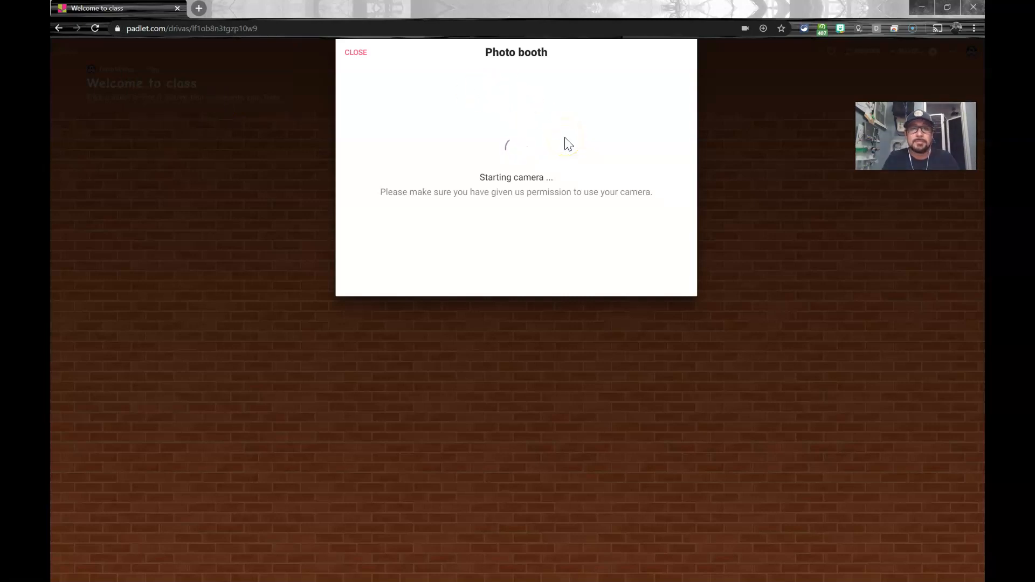
click(549, 144)
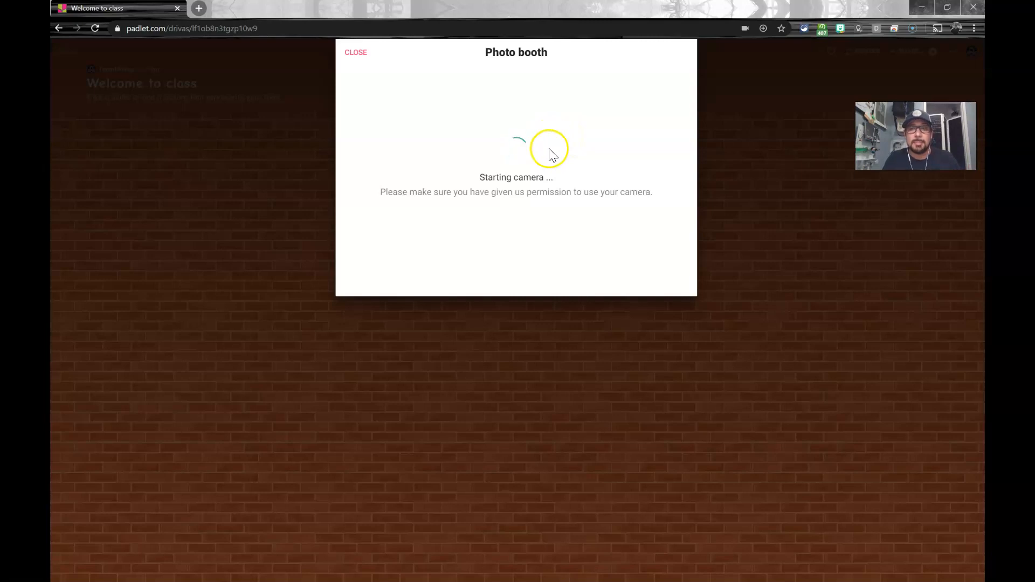
click(594, 191)
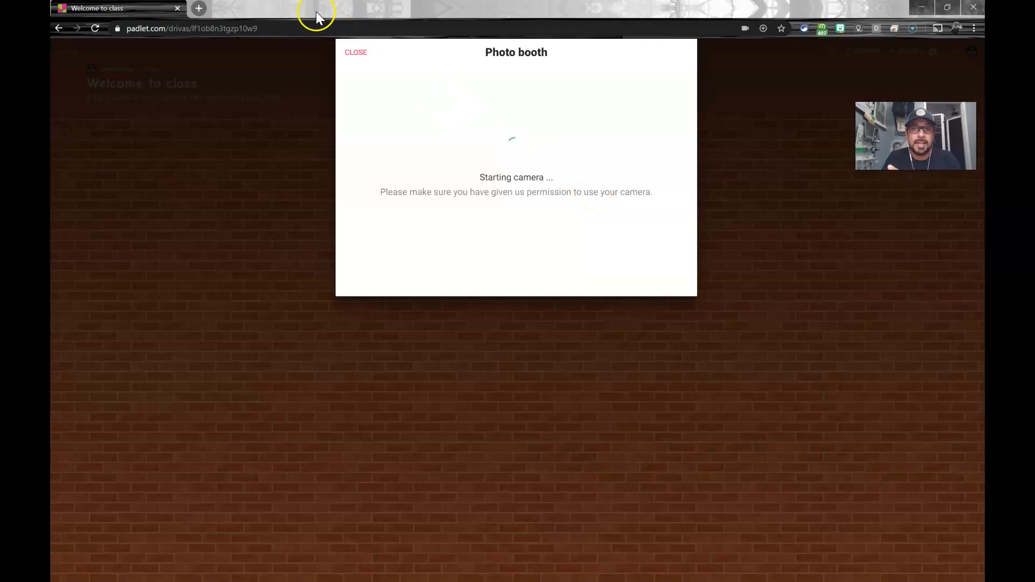
click(358, 58)
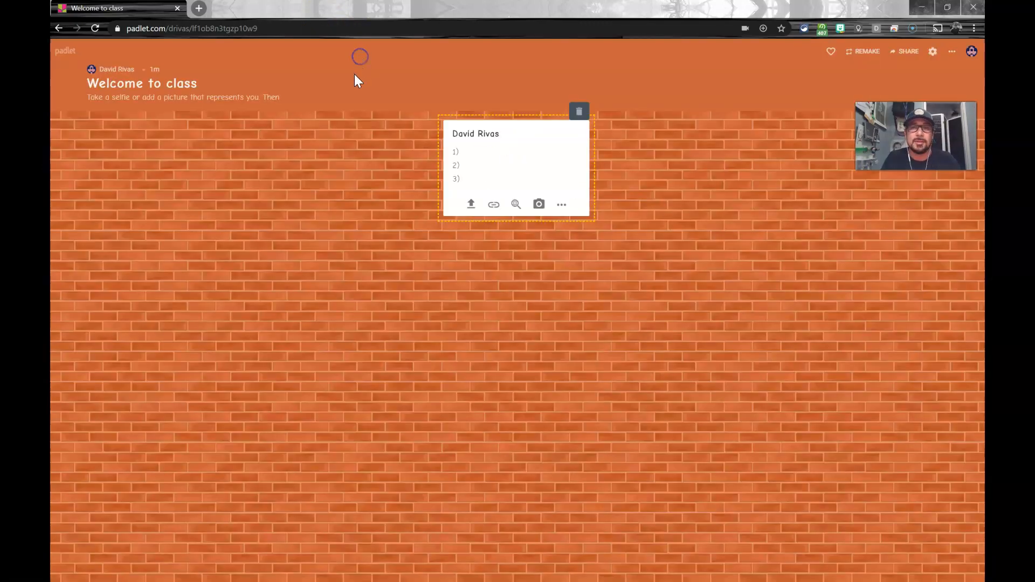
Step: View the post's additional attachment types and finish the post without an attachment
click(561, 208)
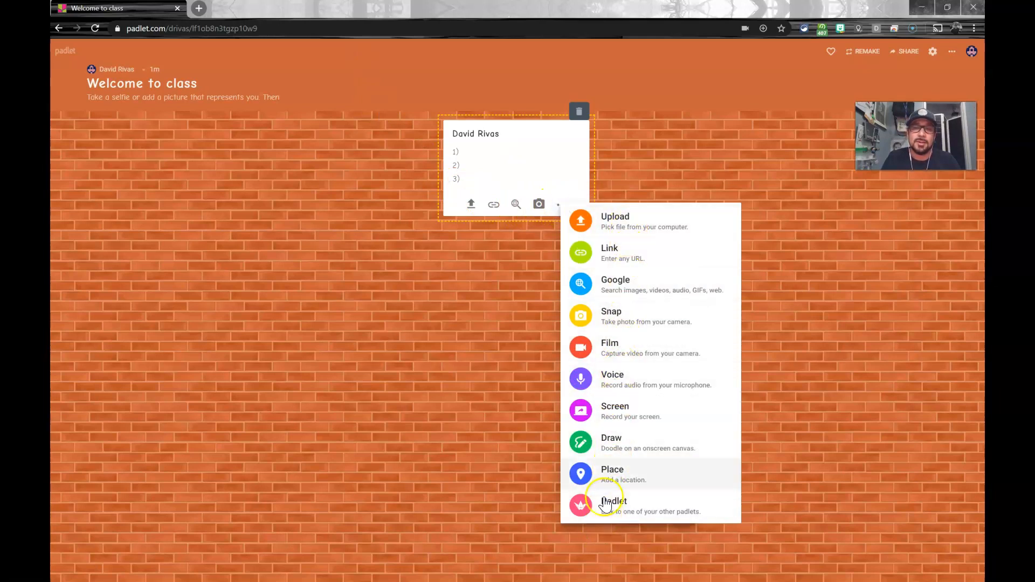
click(572, 192)
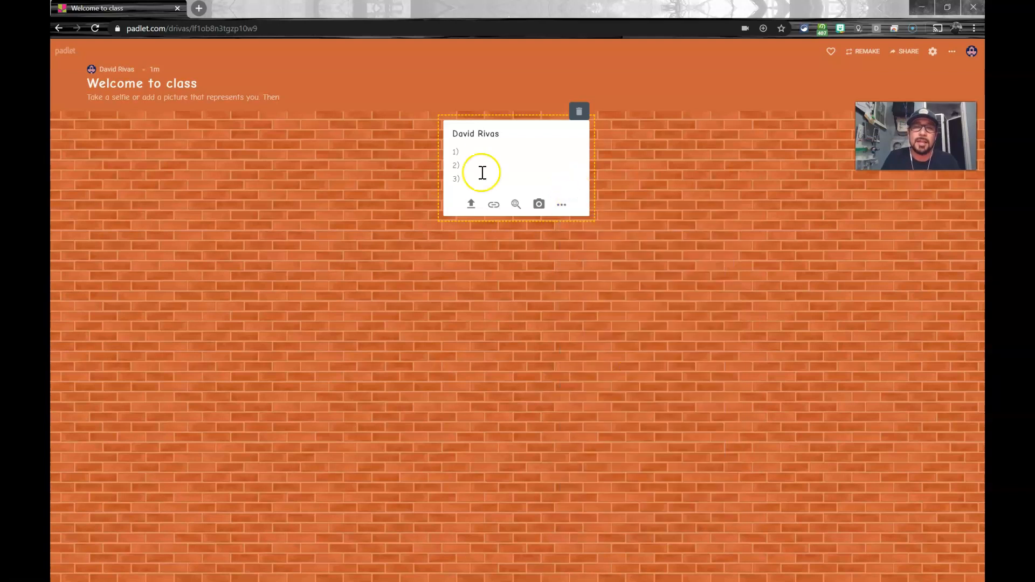
click(629, 270)
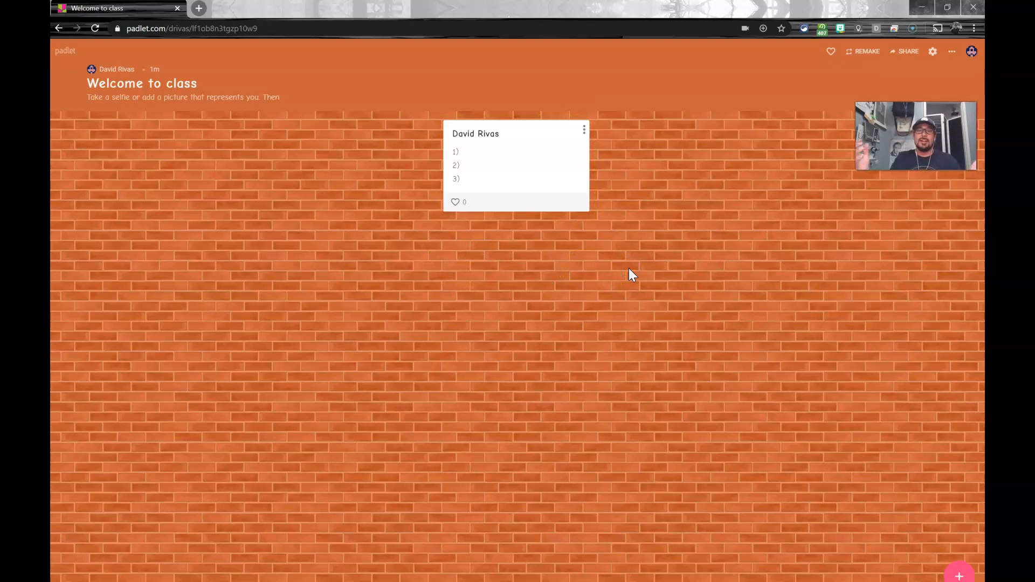